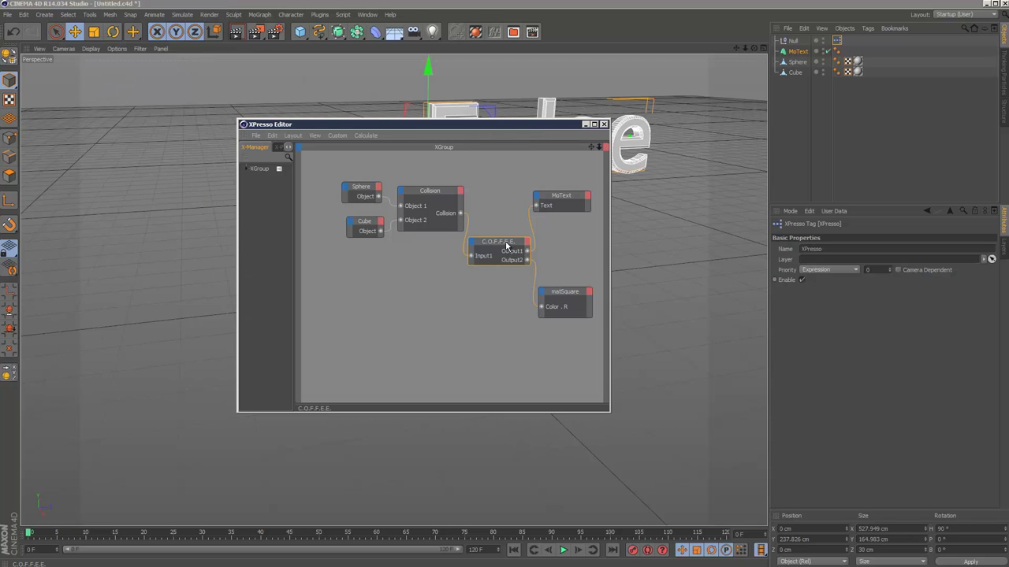
- Widen the XPresso Editor, spread out the C.O.F.F.E.E., MoText and matSquare nodes, and review the C.O.F.F.E.E. script before closing the editor
drag(506, 247, 511, 243)
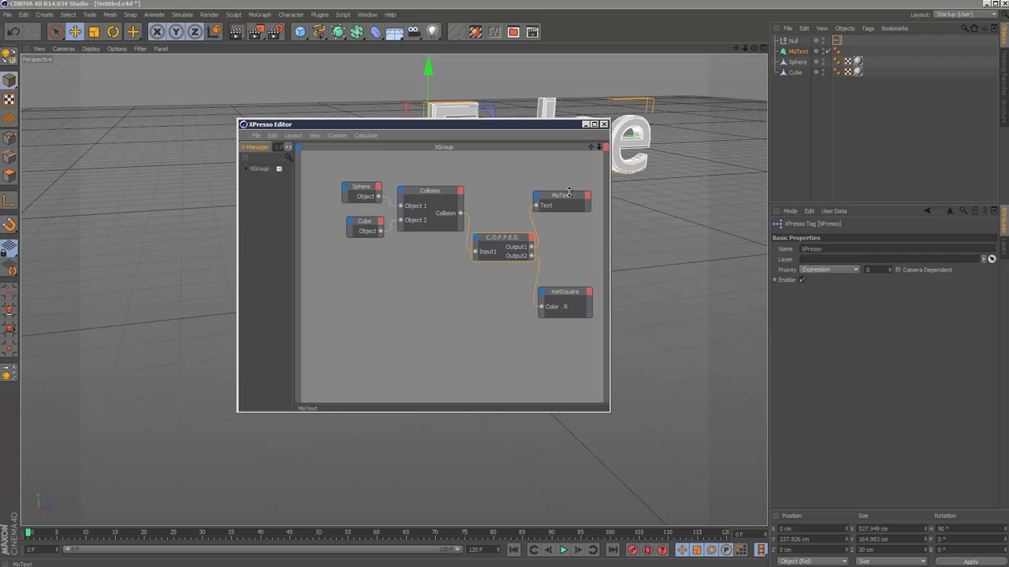
drag(610, 224, 698, 224)
click(629, 207)
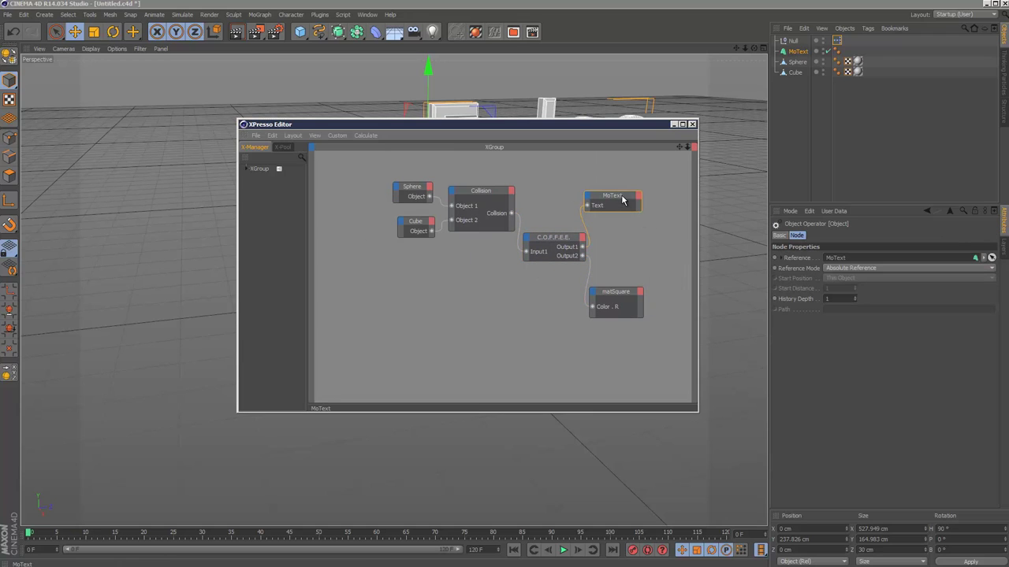
drag(622, 200, 648, 216)
drag(624, 292, 649, 273)
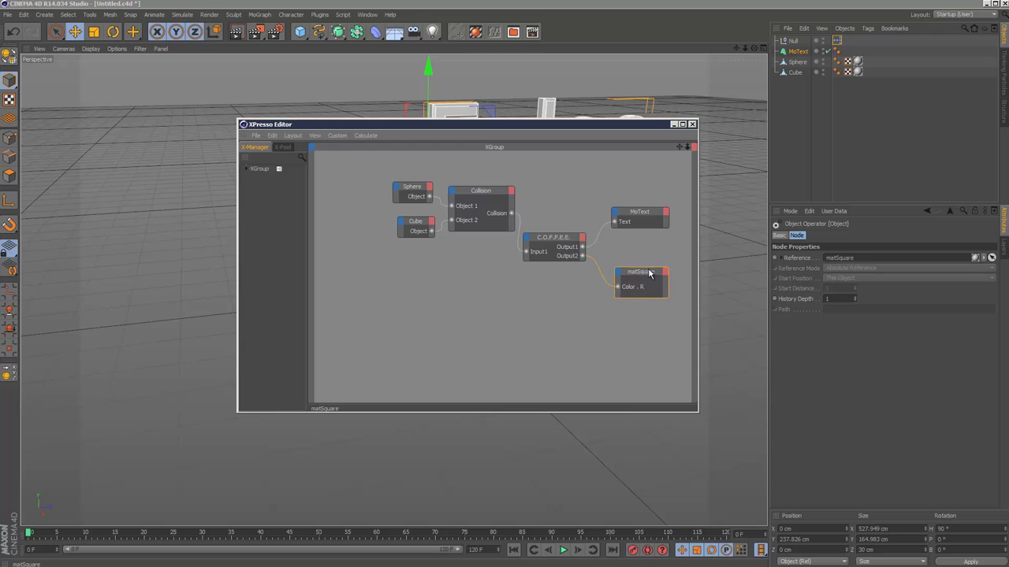
mouse_move(557, 243)
mouse_down()
mouse_move(578, 236)
mouse_move(566, 241)
mouse_up()
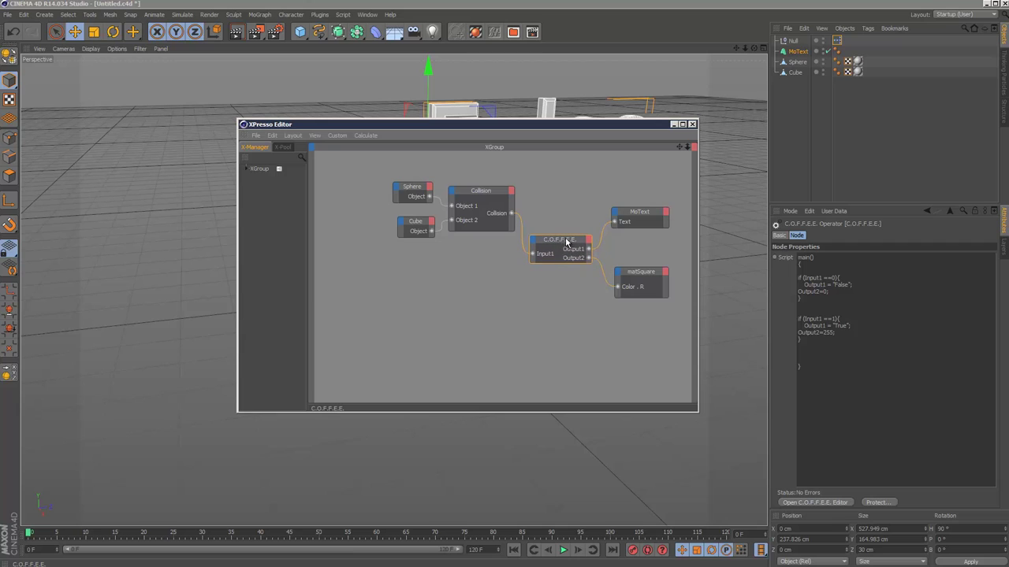
click(693, 125)
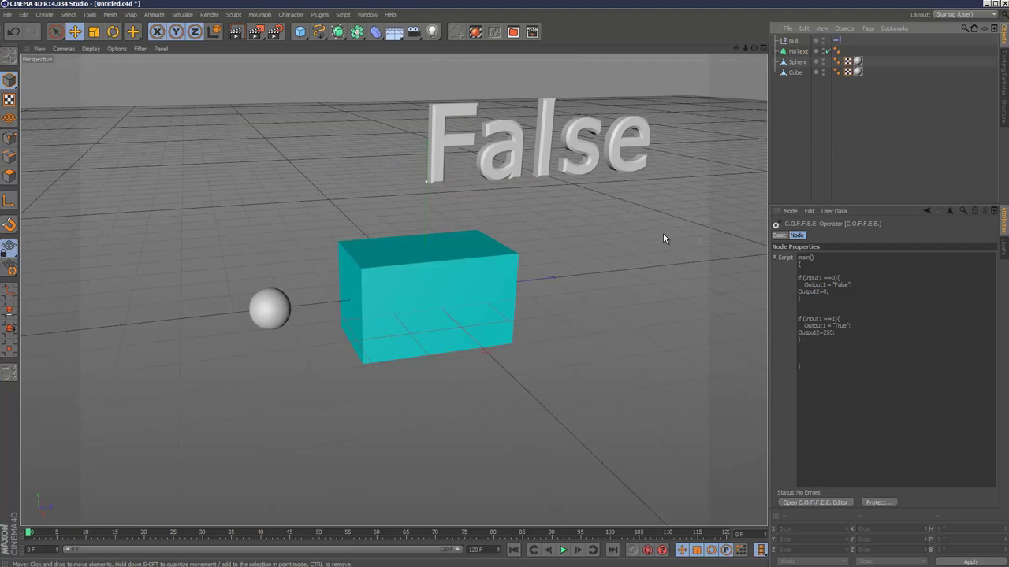
- Test the collision setup by moving the sphere into the cube and back out along Z
click(263, 314)
drag(367, 294, 398, 309)
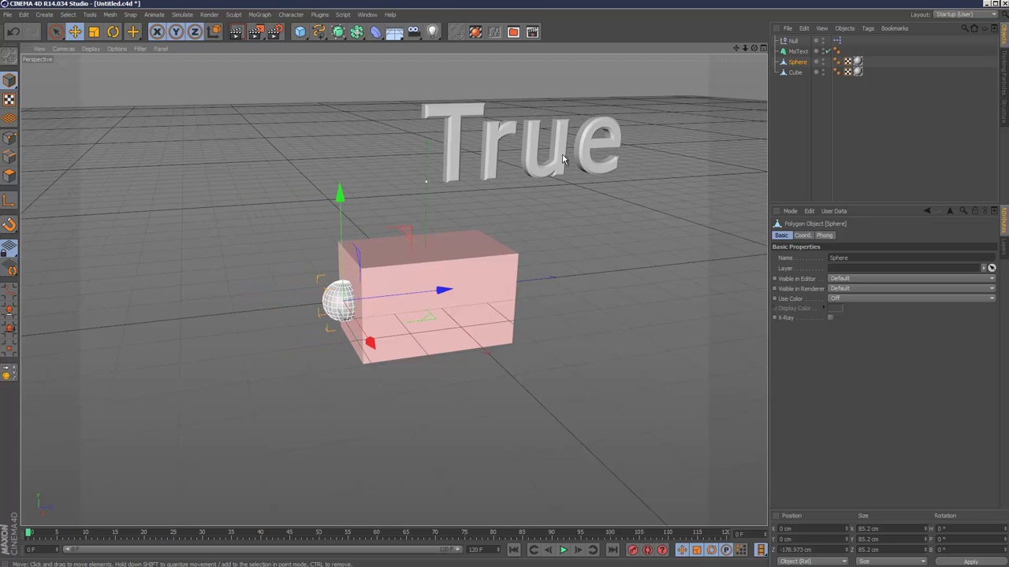
click(798, 51)
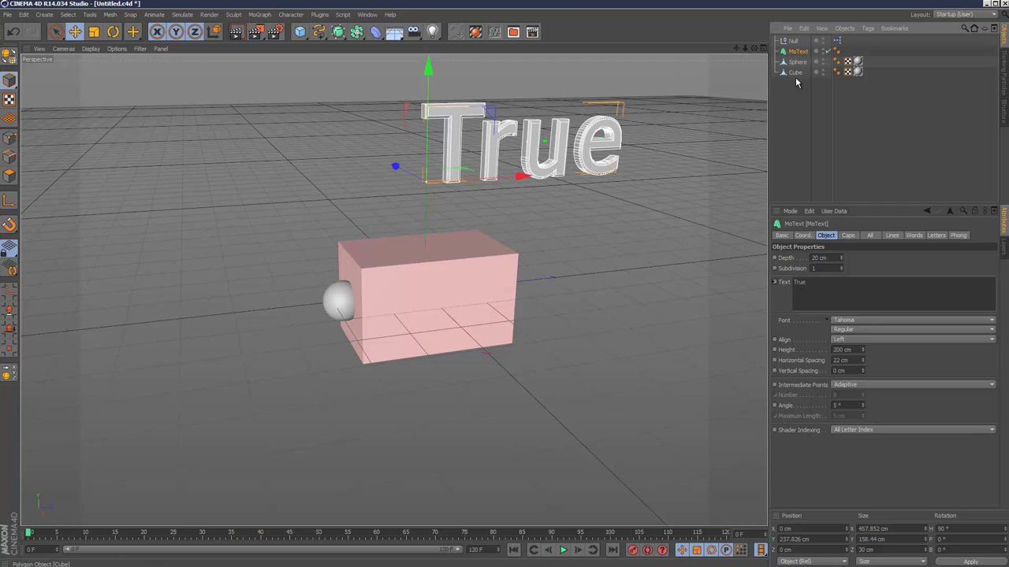
click(800, 62)
drag(448, 297, 395, 301)
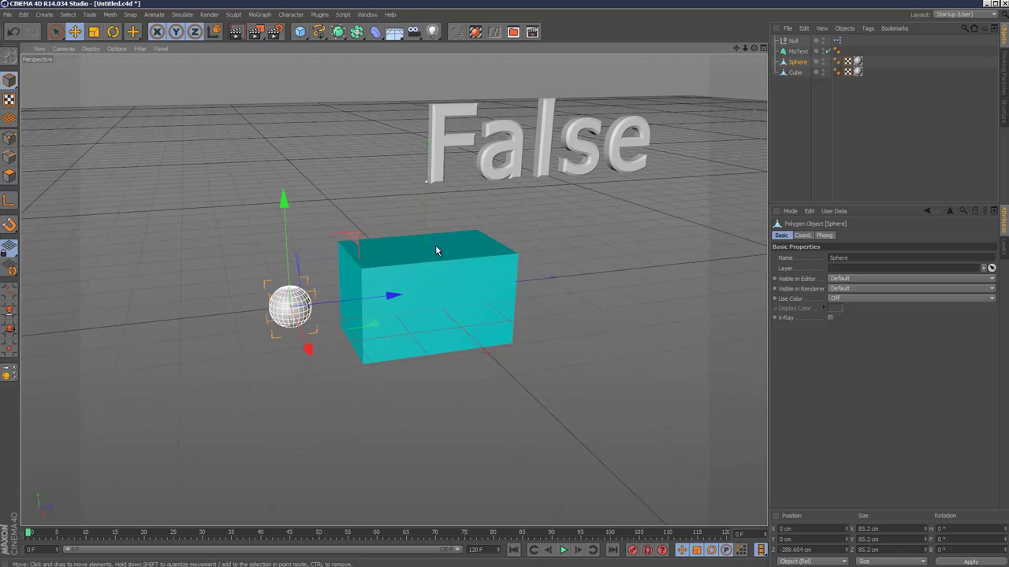
drag(399, 293, 374, 293)
click(558, 431)
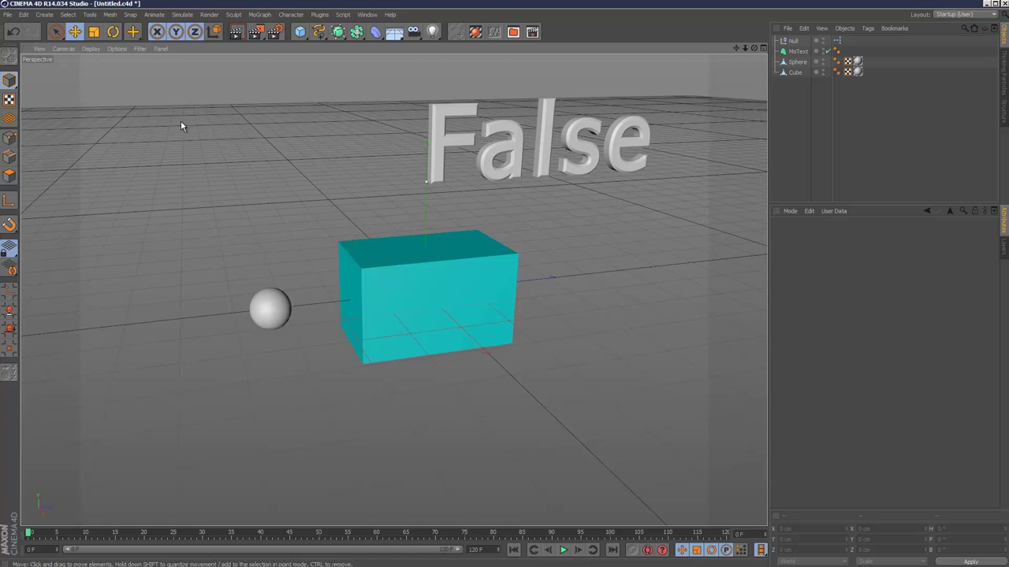
- Create a new project and add a cube moved about 446 cm along Z from the origin
click(7, 14)
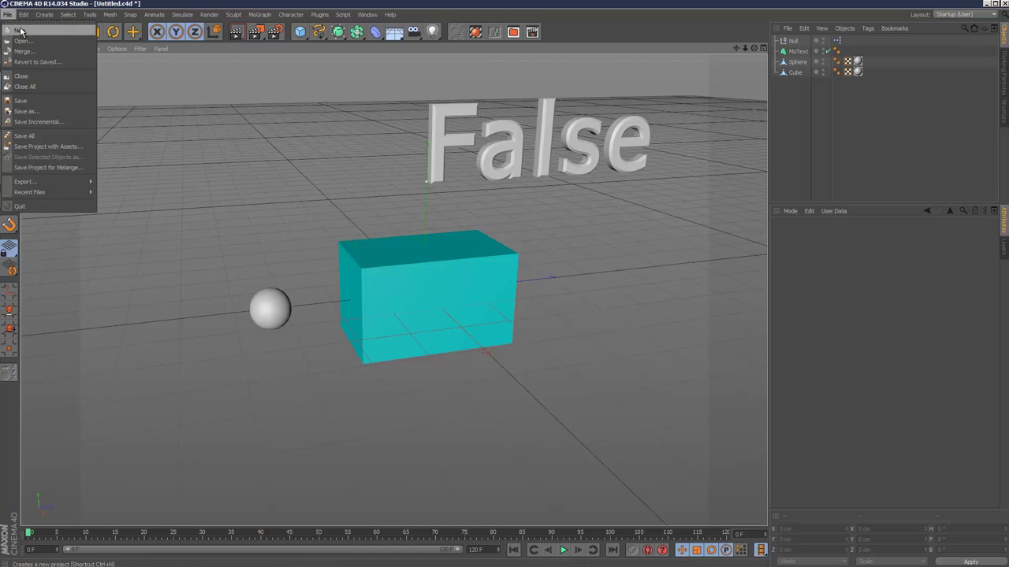
click(23, 30)
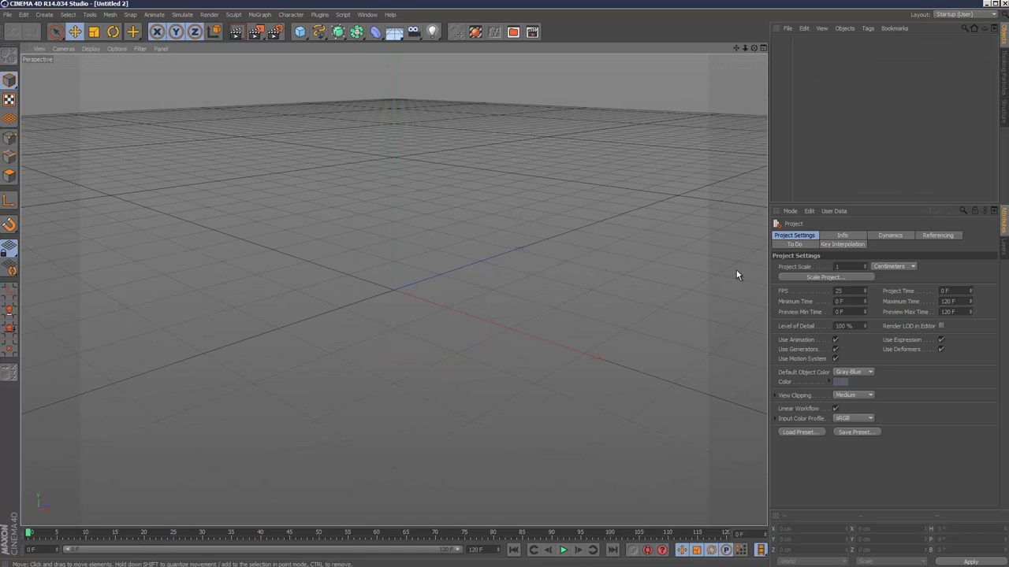
drag(299, 31, 342, 47)
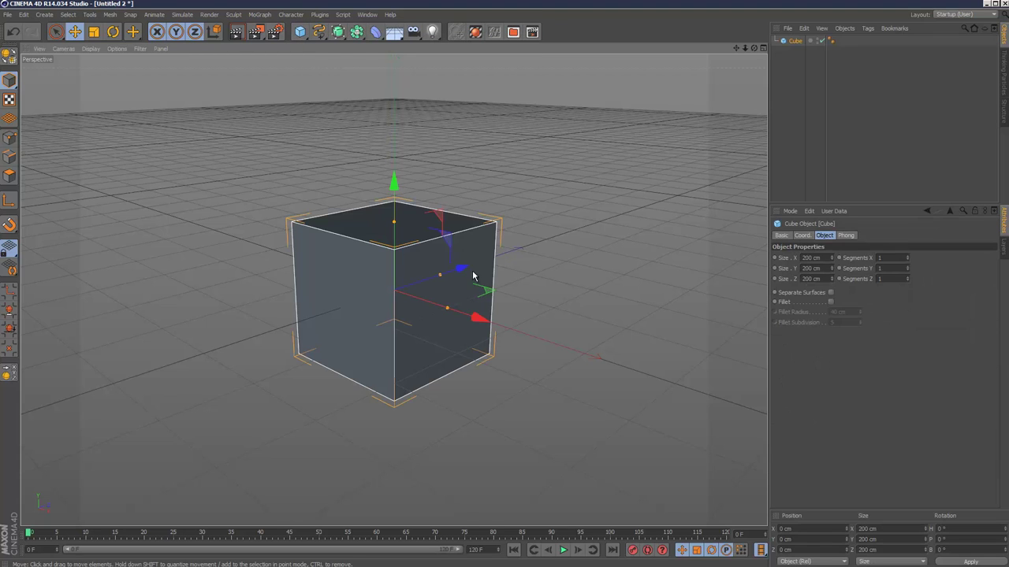
drag(470, 272, 643, 209)
- Add a sphere at the origin and scale it down uniformly so it is clearly smaller than the cube
drag(299, 32, 507, 65)
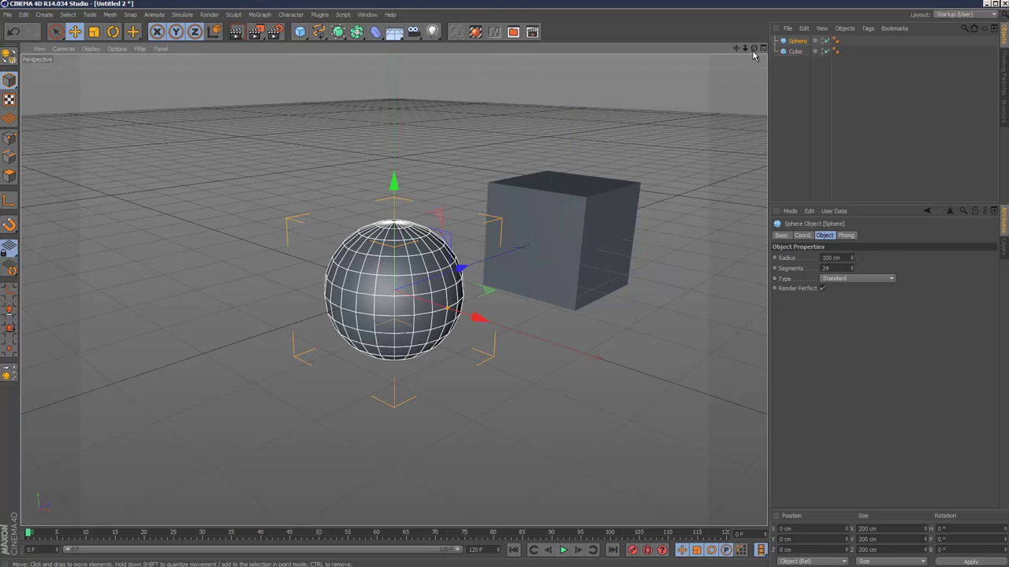
scroll(489, 315, up, 3)
drag(736, 48, 584, 48)
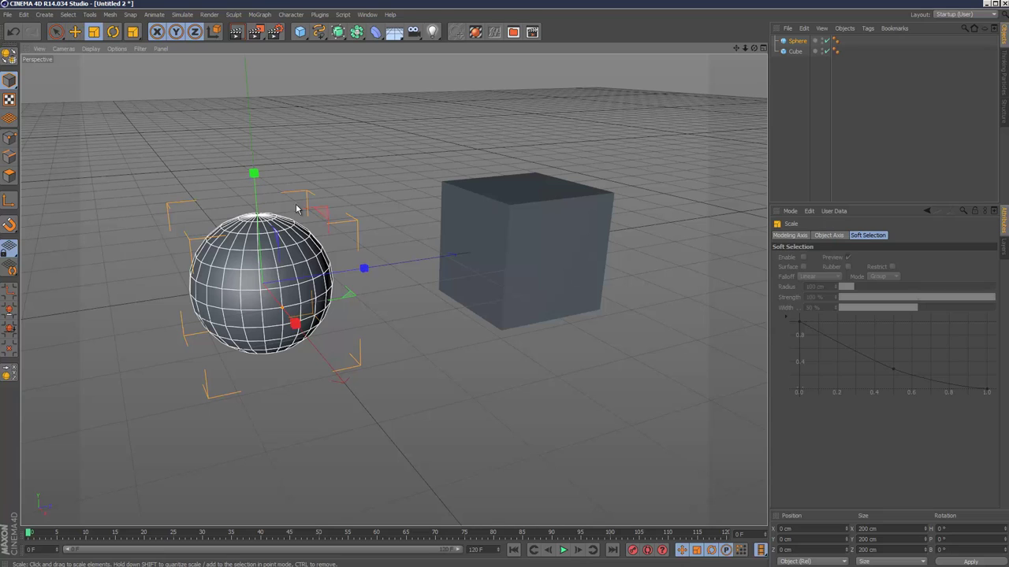
key(t)
drag(292, 208, 388, 329)
- Stretch the cube to about 288 cm along Z and convert both the sphere and the cube to editable polygon objects
click(478, 250)
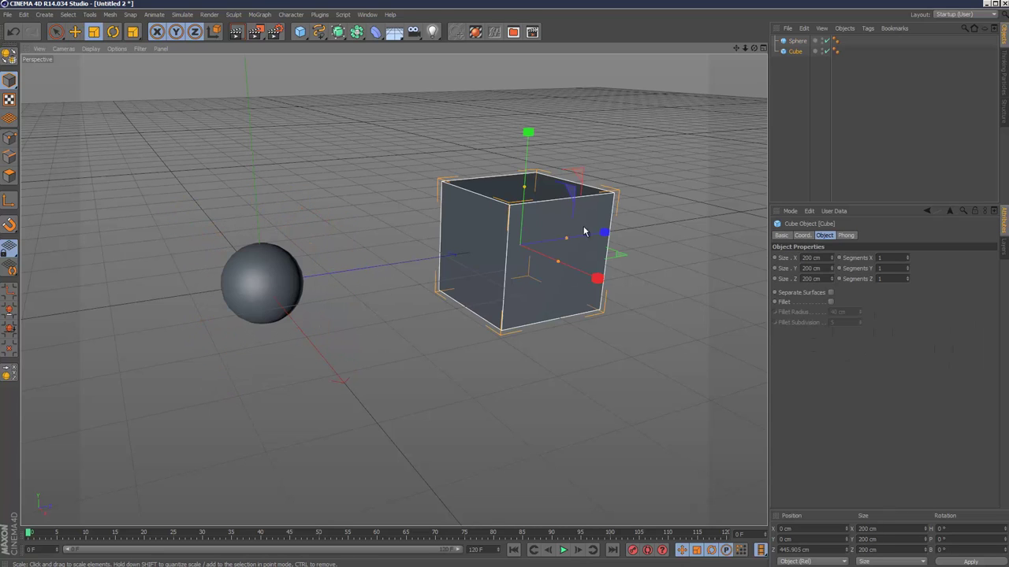
drag(565, 237, 587, 236)
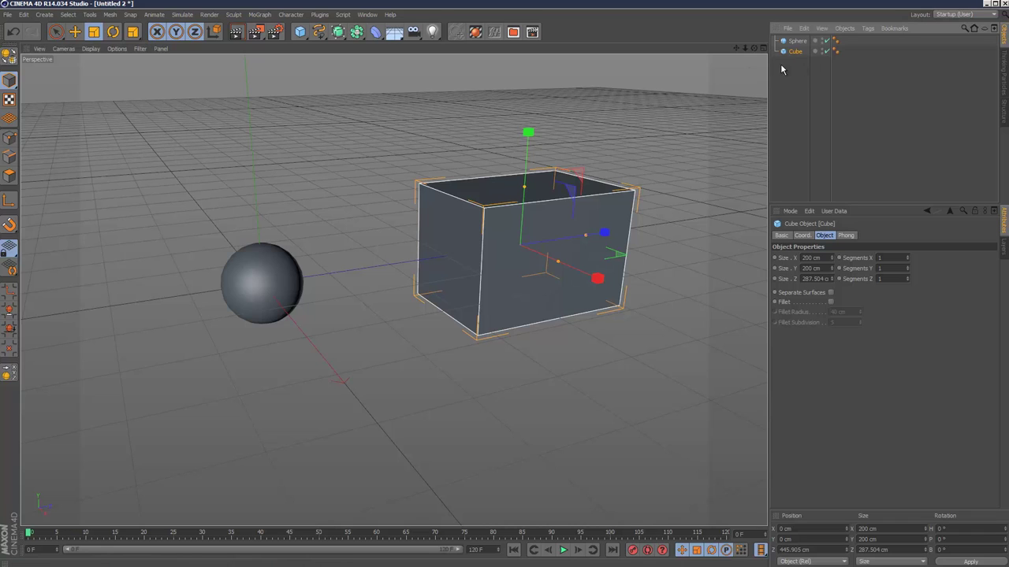
drag(815, 69, 784, 33)
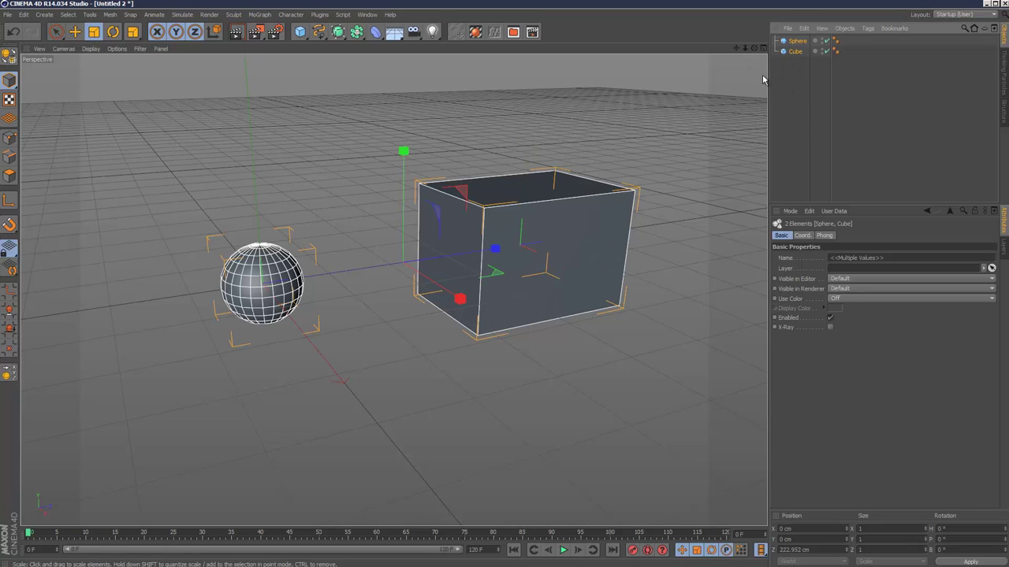
key(c)
click(792, 84)
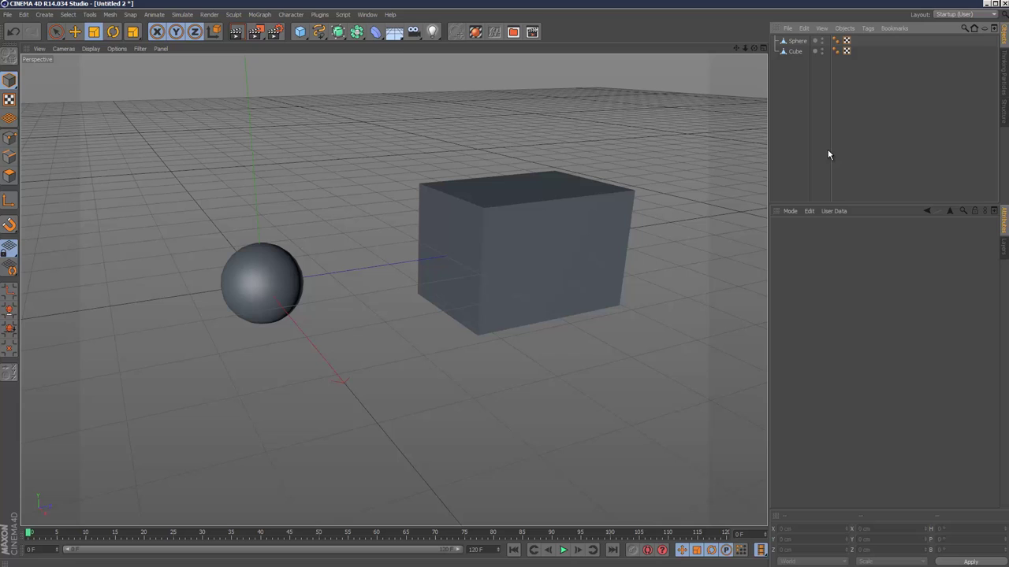
- Try resizing a parametric cylinder to about 213 cm radius and 190 cm height, and delete it
click(300, 32)
click(484, 52)
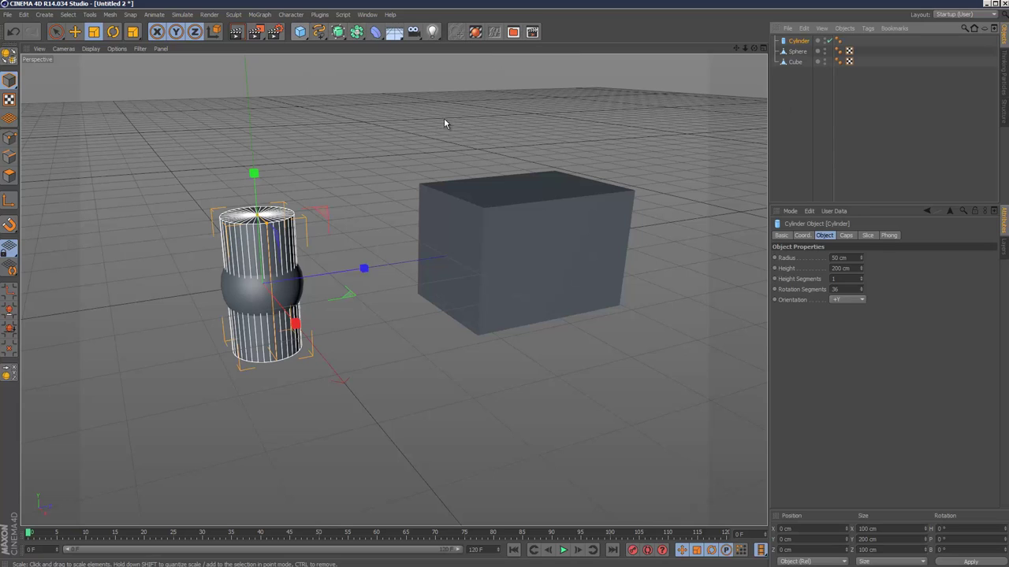
drag(286, 223, 307, 261)
mouse_move(257, 213)
mouse_down()
mouse_move(252, 154)
mouse_move(257, 217)
mouse_up()
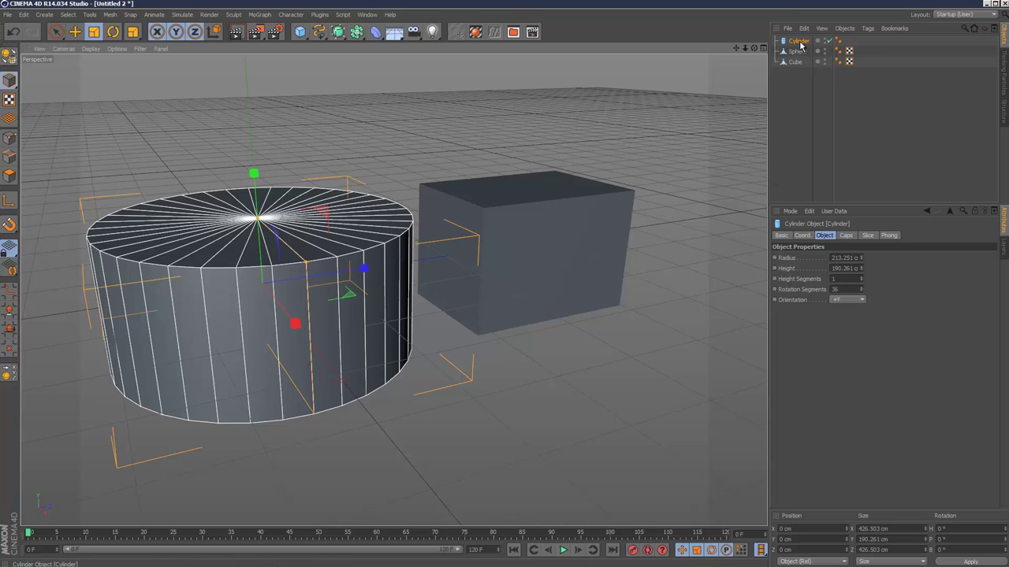
key(Delete)
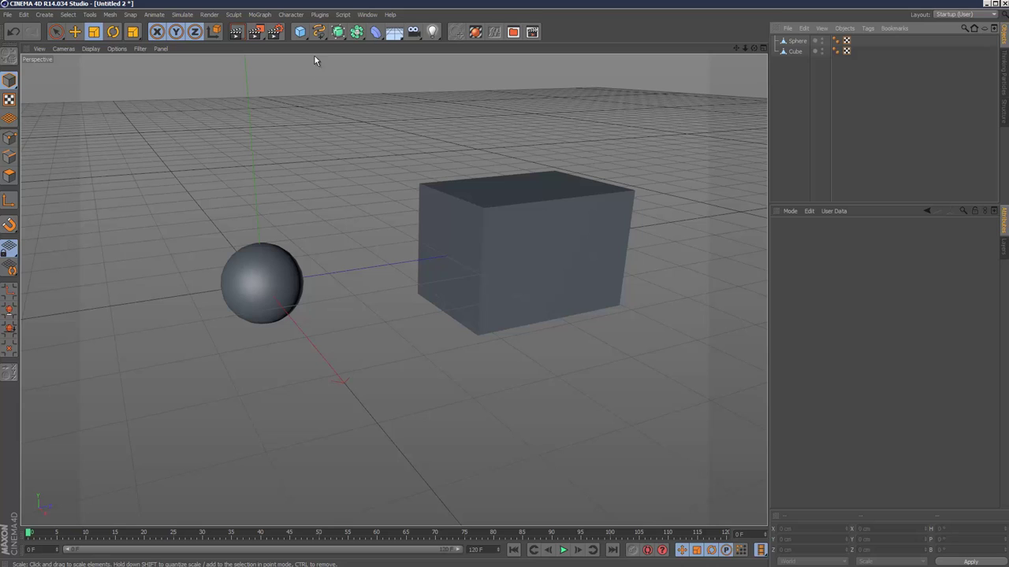
- Add a Null object and rename it xPresso
drag(300, 31, 328, 52)
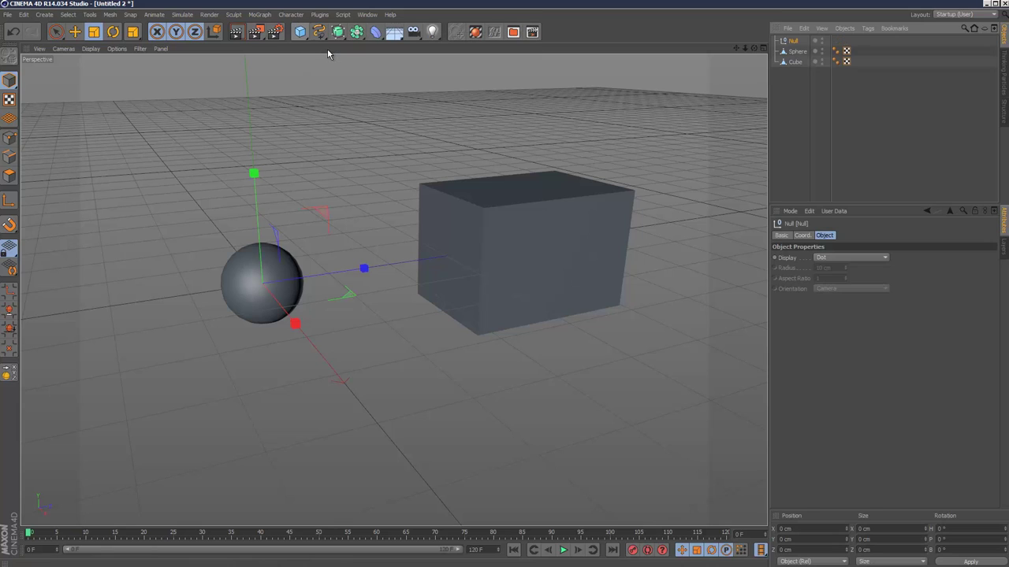
double_click(794, 41)
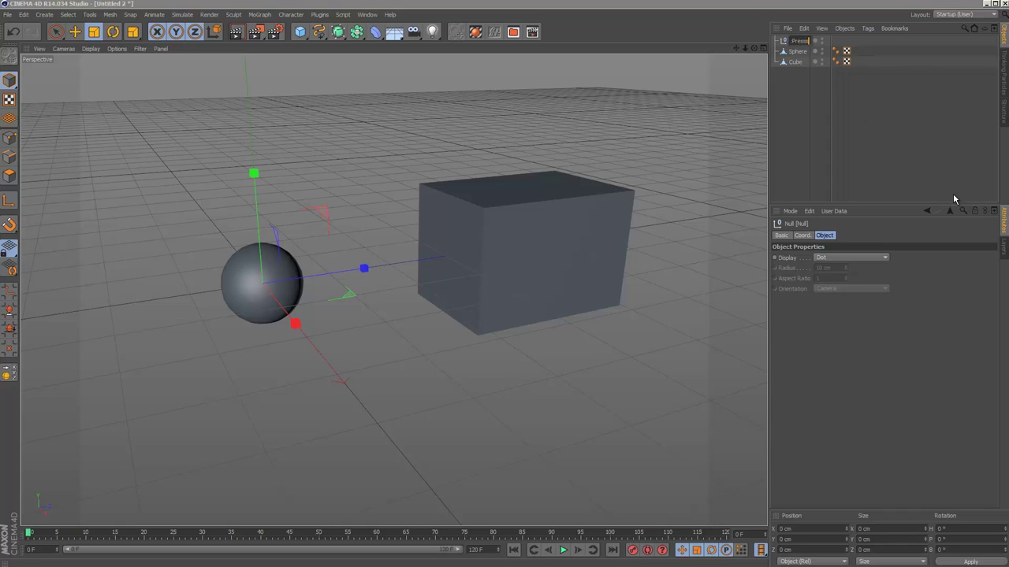
text(xPresso)
key(Return)
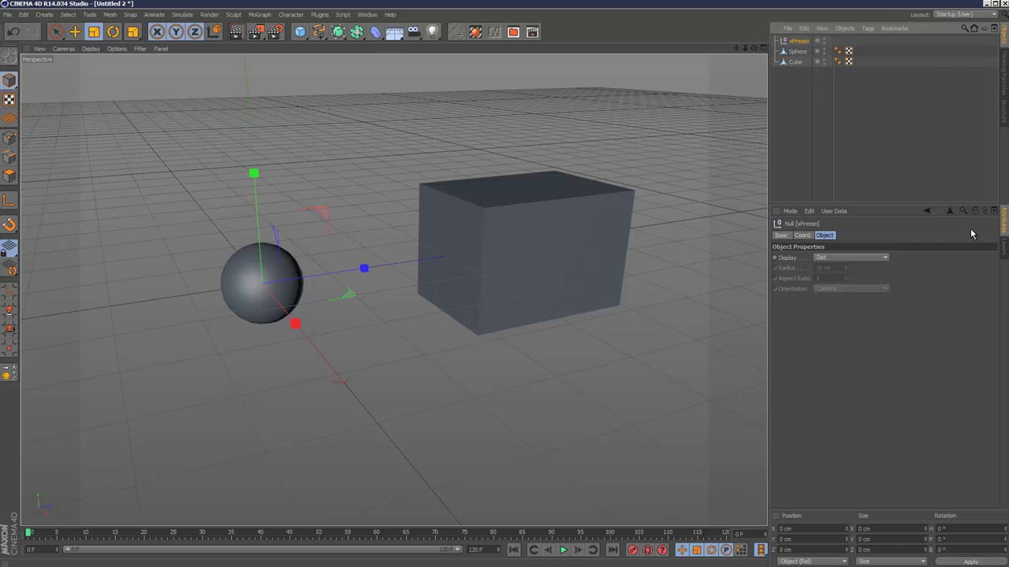
- Add an XPresso tag to the xPresso null and move its editor window clear of the object list
click(868, 27)
mouse_move(894, 44)
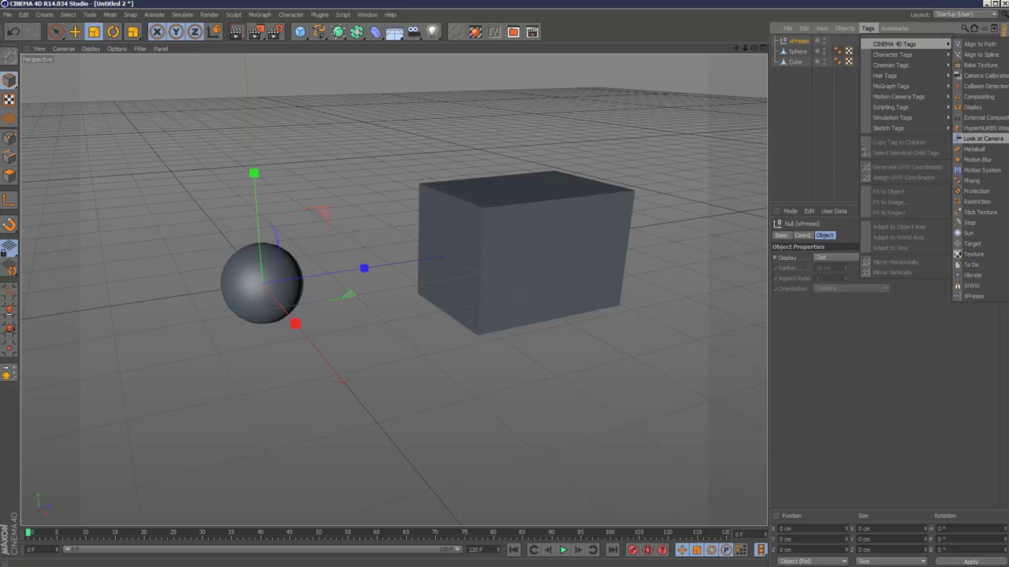
click(974, 297)
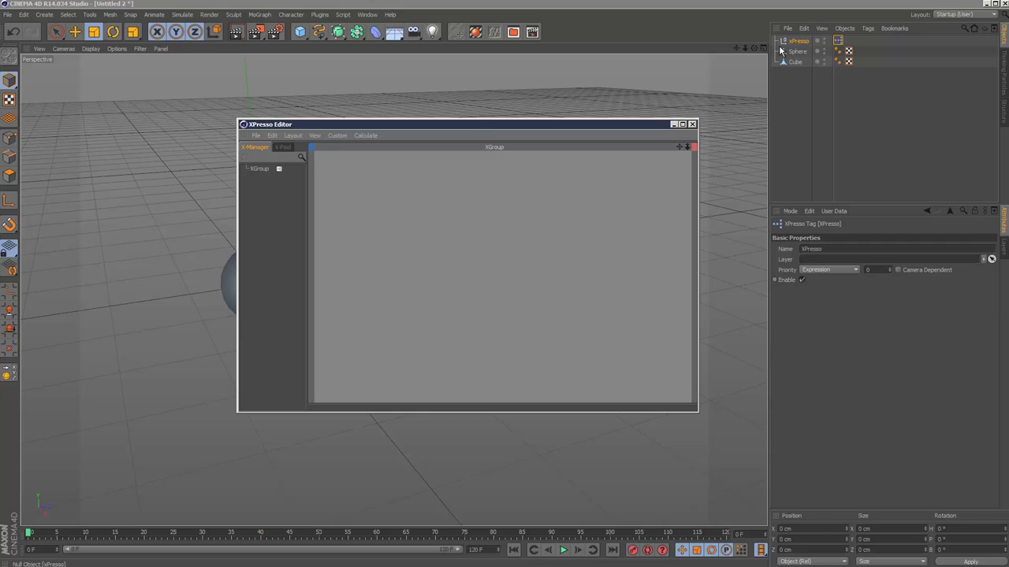
drag(491, 126, 471, 129)
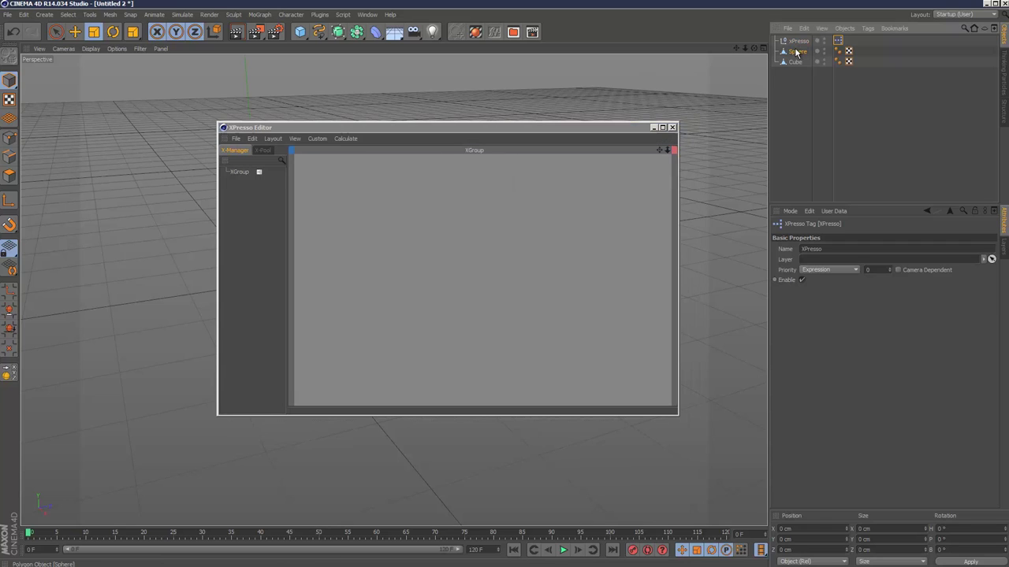
- Add the Sphere and Cube as nodes in the XPresso graph and place a Collision node beside them
drag(796, 52, 387, 203)
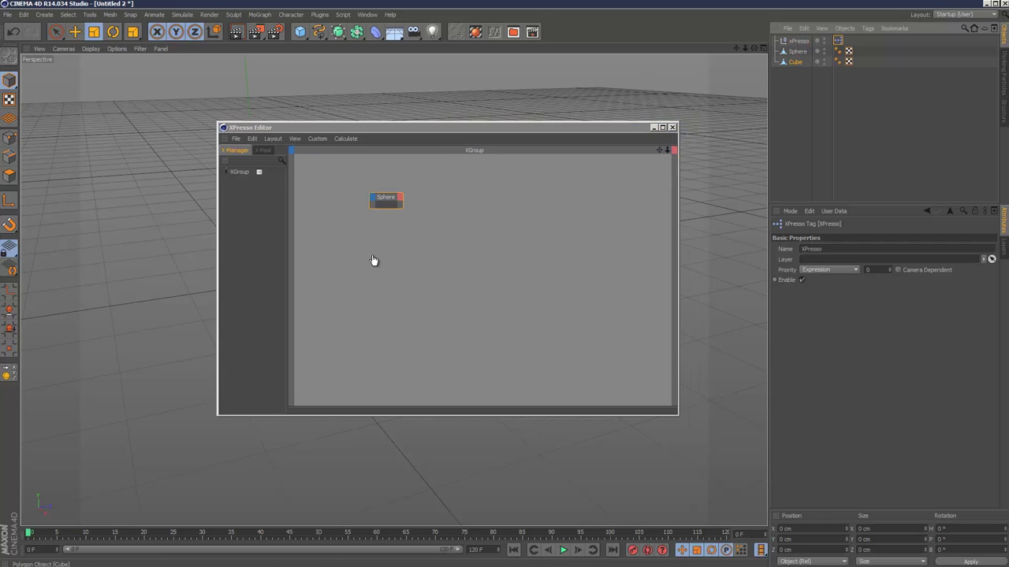
drag(373, 261, 374, 261)
right_click(439, 235)
mouse_move(445, 239)
mouse_move(516, 238)
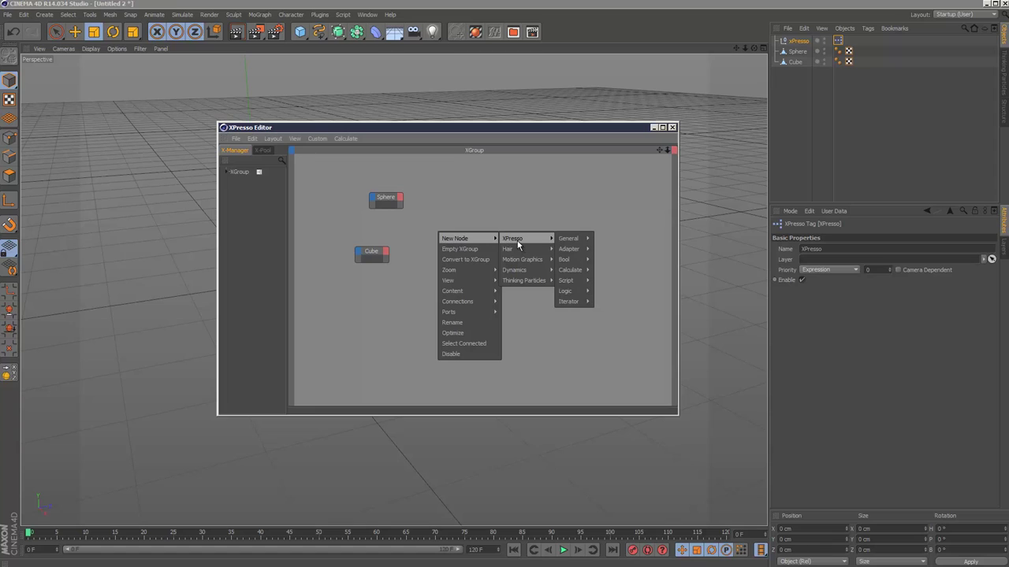
mouse_move(571, 238)
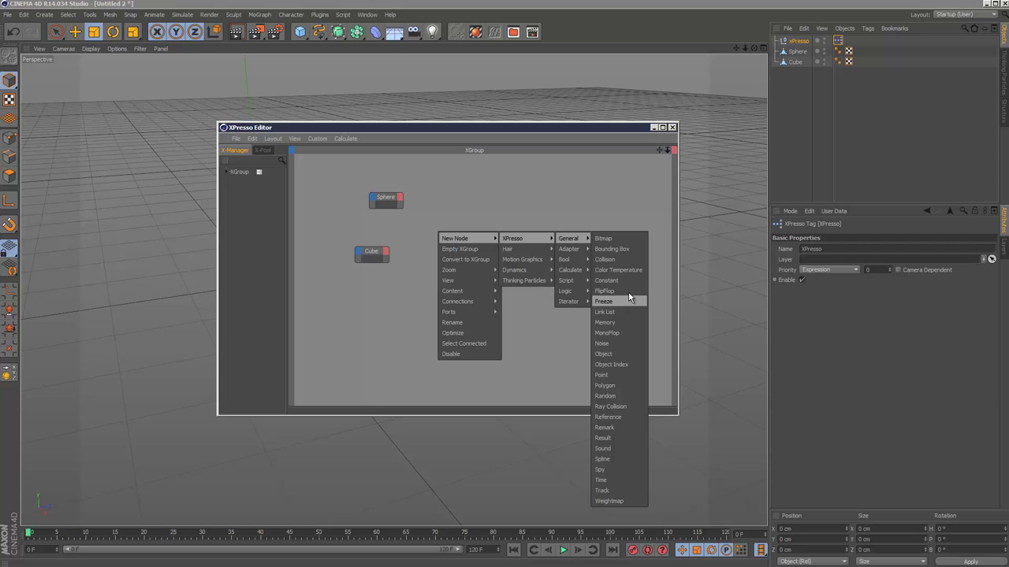
click(622, 259)
drag(448, 226, 475, 226)
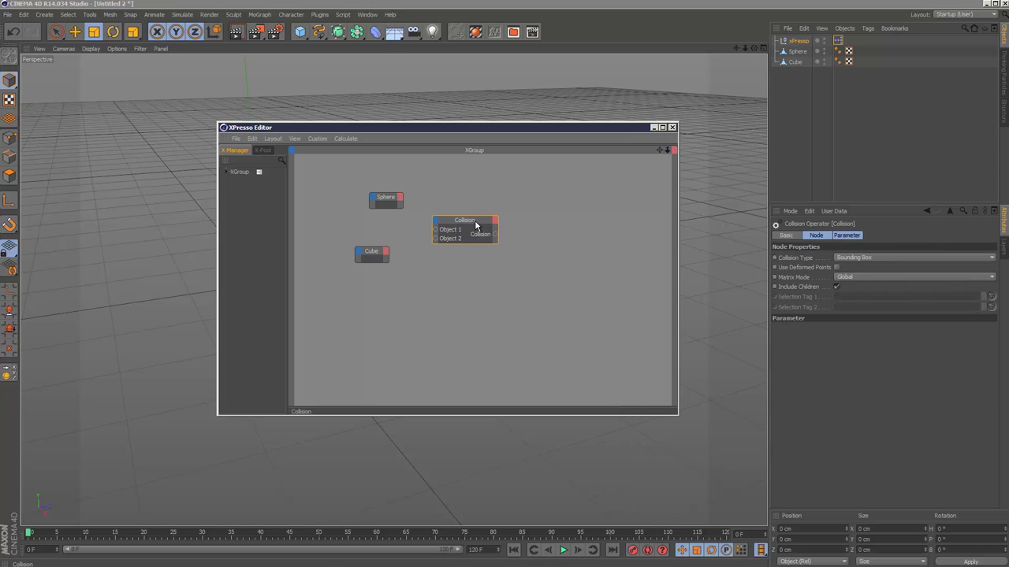
- Minimize the XPresso Editor, add a MoText object to the scene and scale it down to about 220 cm wide
click(652, 129)
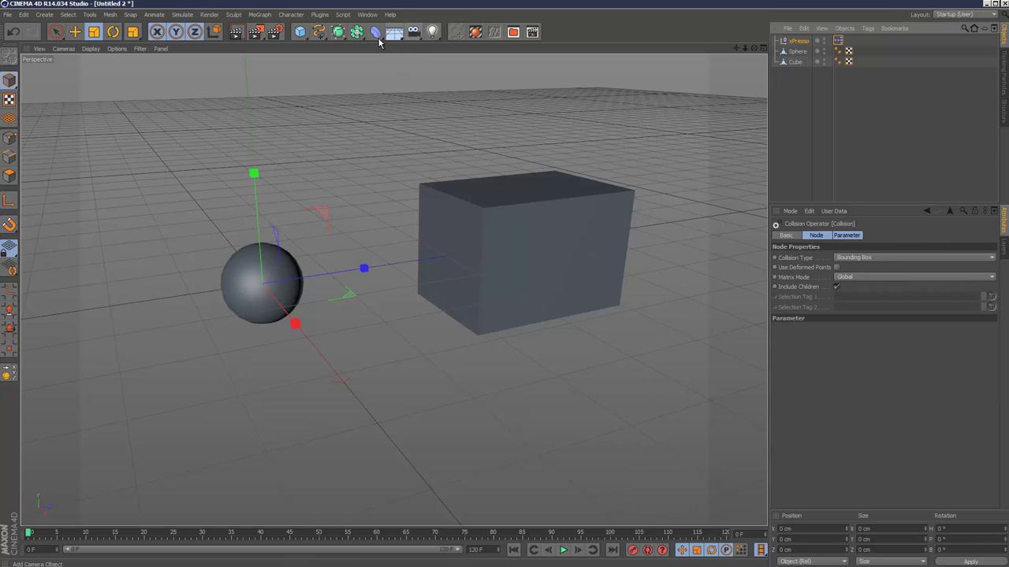
click(259, 14)
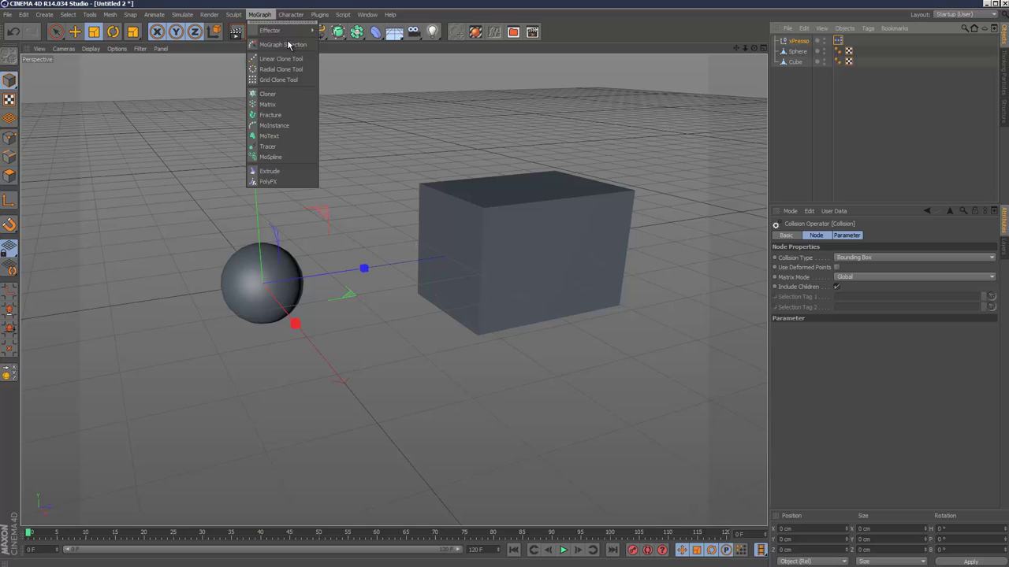
click(288, 136)
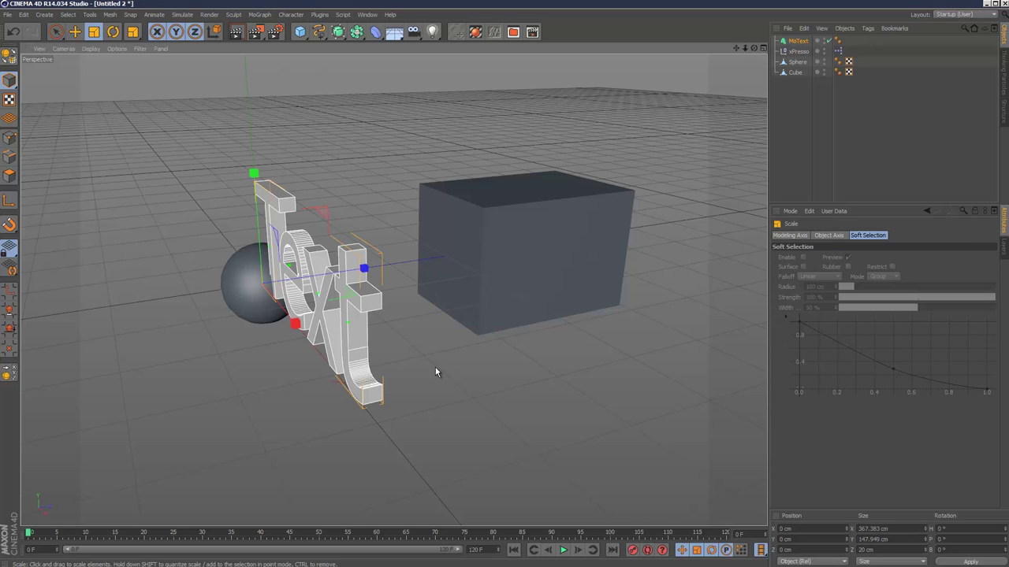
drag(435, 367, 241, 369)
- Raise the MoText about 164 cm, rotate its heading to 90°, and move it about 335 cm along Z to sit above the cube
key(e)
drag(261, 242, 551, 157)
key(r)
key(e)
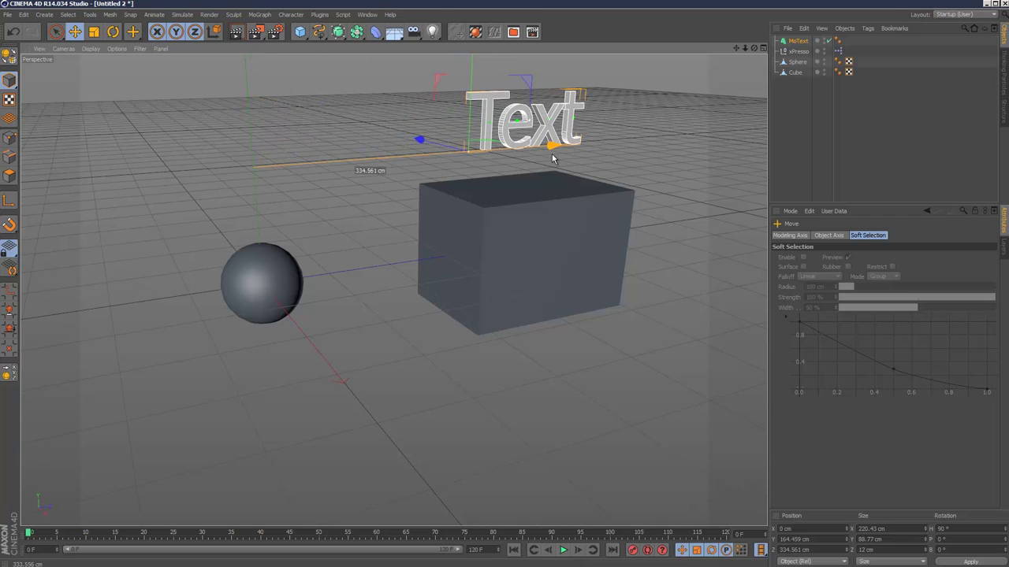
- Shift the MoText about 24.5 cm along X above the cube and deselect it
drag(420, 142, 451, 149)
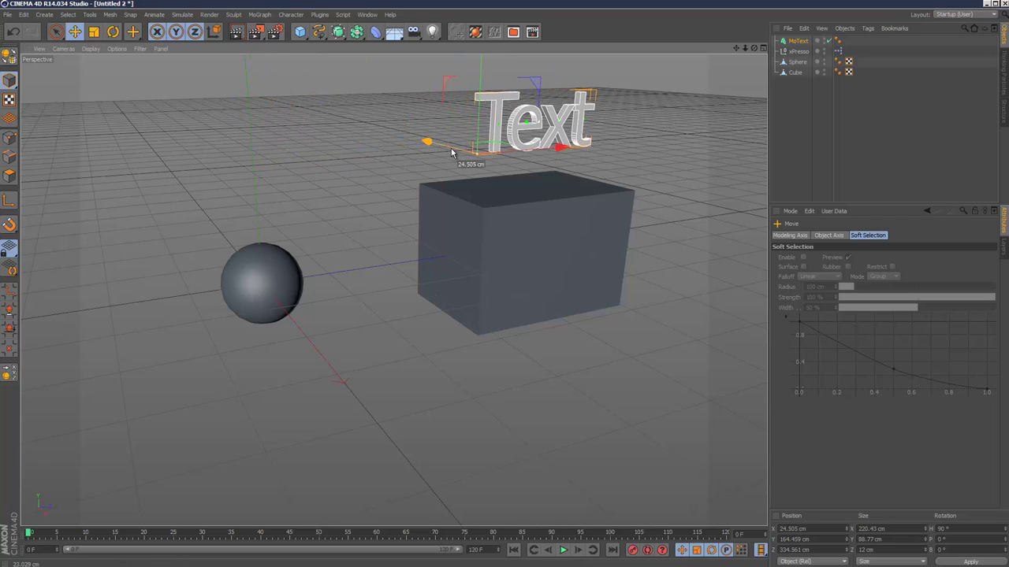
click(867, 152)
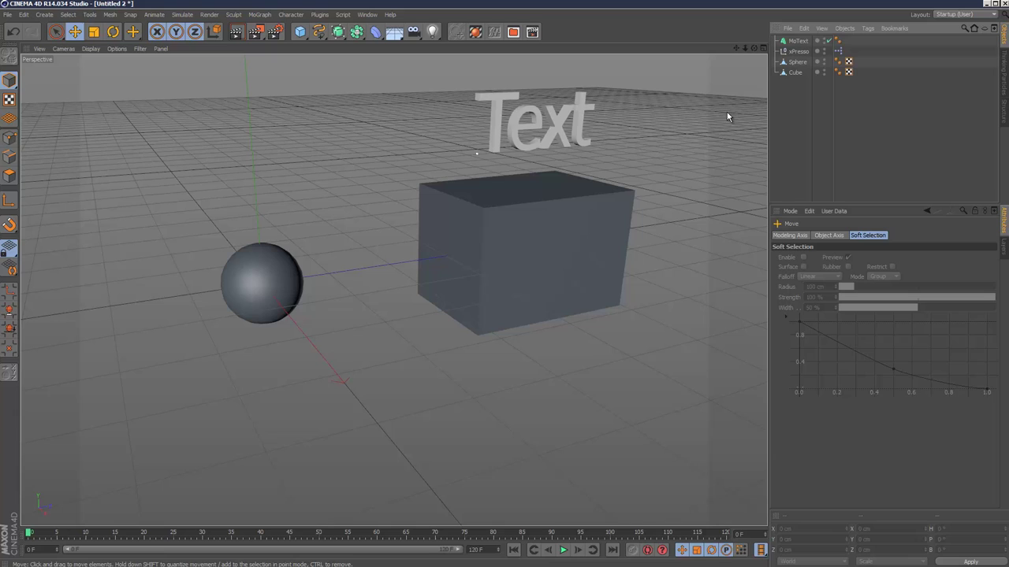
- Open the material manager over the viewport and create a new material named matCube
click(475, 34)
drag(181, 407, 556, 252)
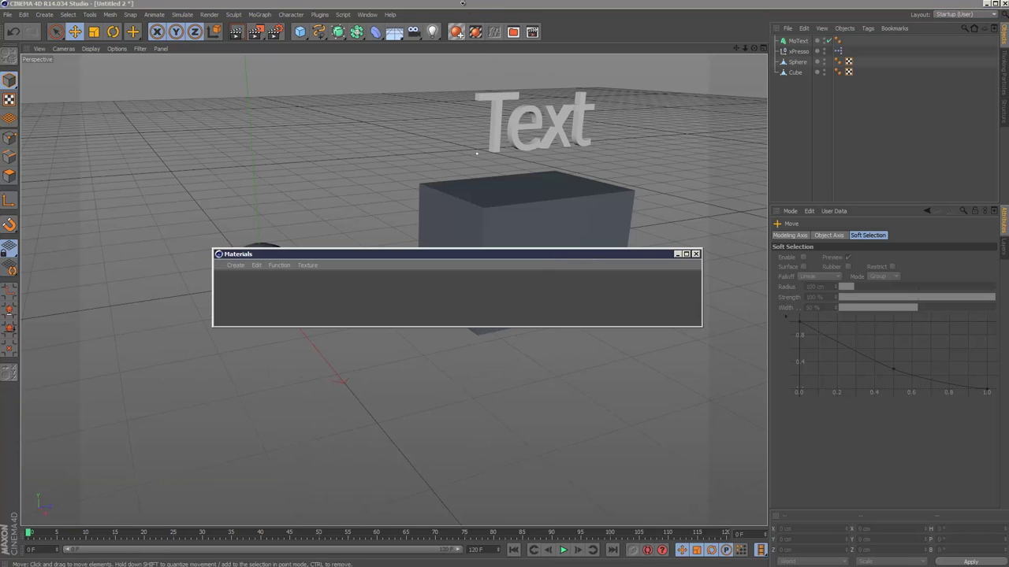
click(233, 266)
click(244, 276)
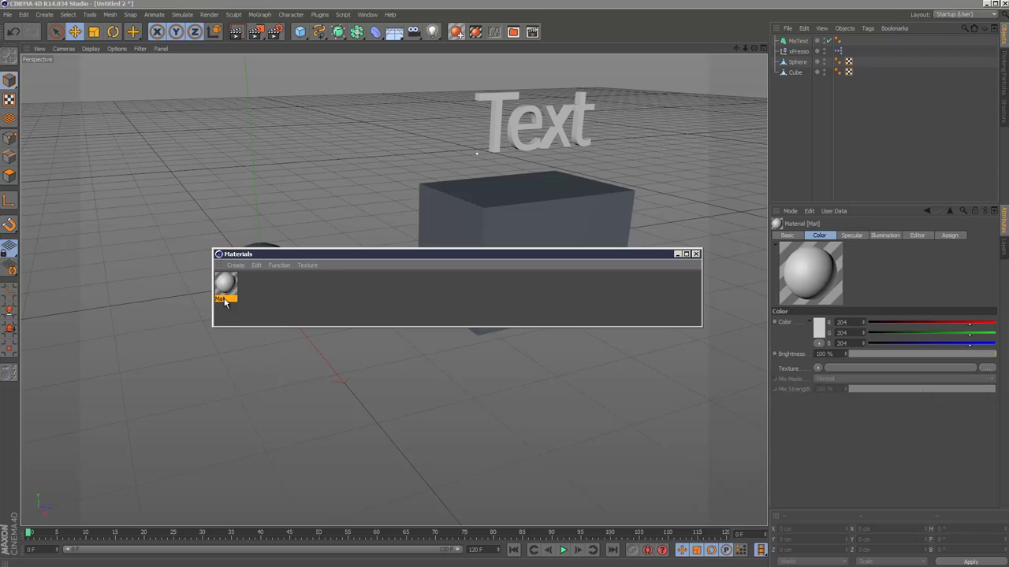
double_click(227, 300)
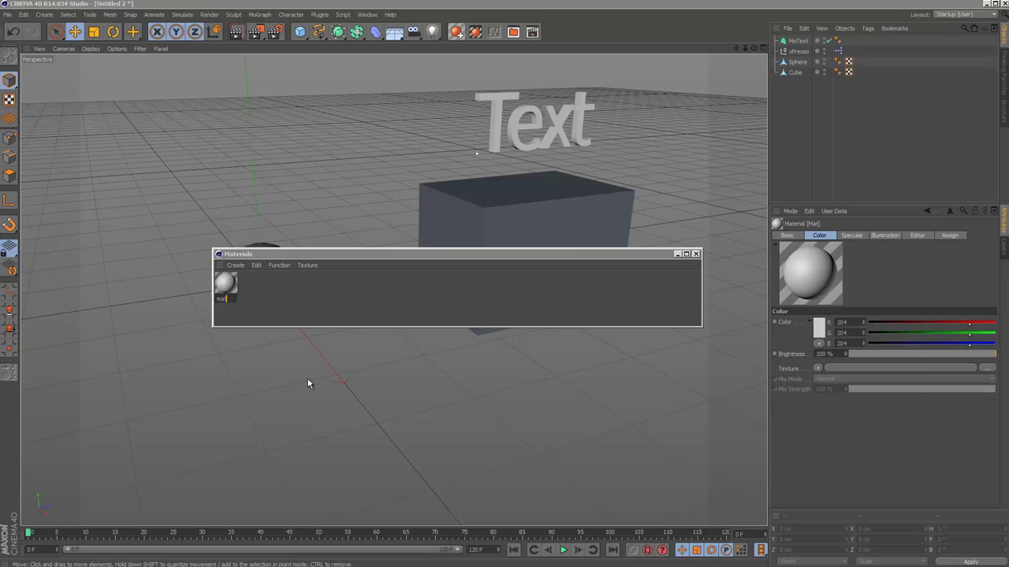
text(matCube)
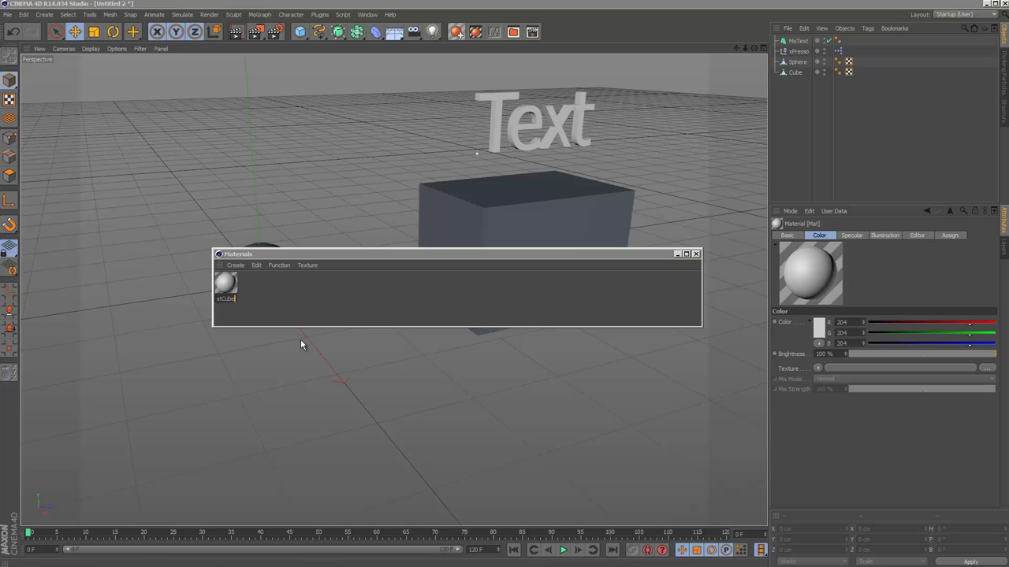
key(Return)
- Create a second material and name it matSphere
click(235, 266)
click(245, 276)
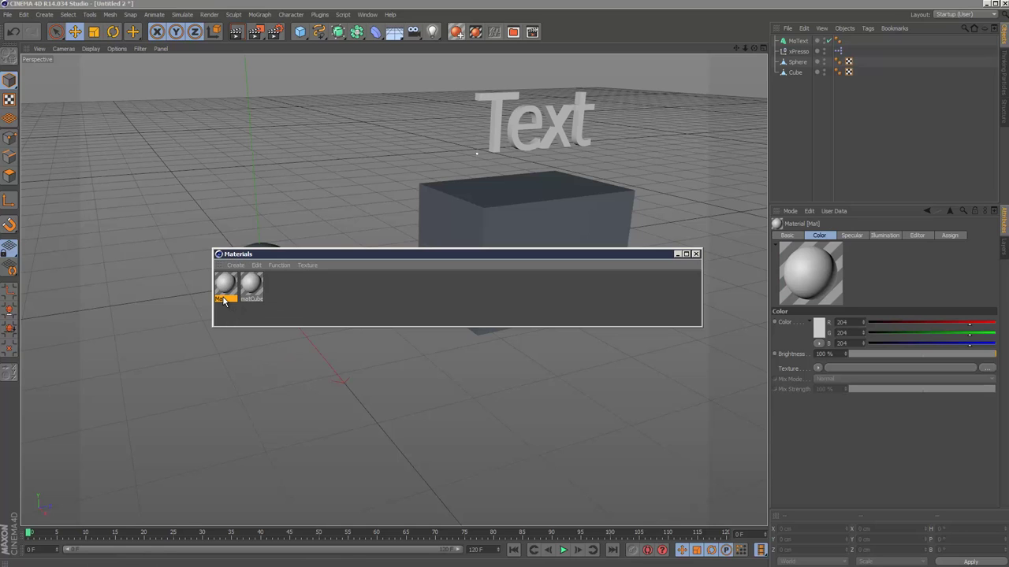
double_click(226, 299)
text(ma)
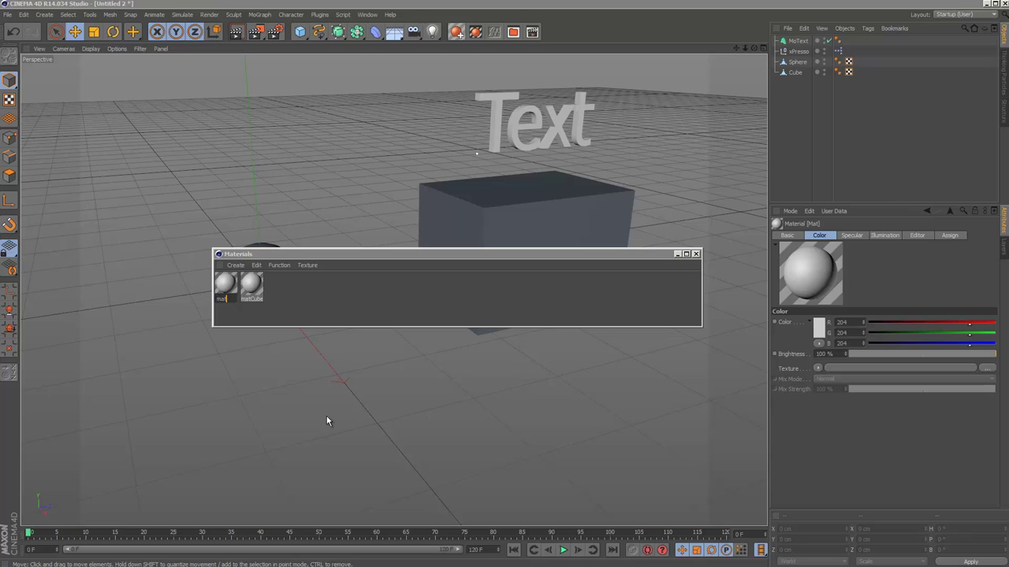
key(BackSpace)
key(BackSpace)
text(Sphere)
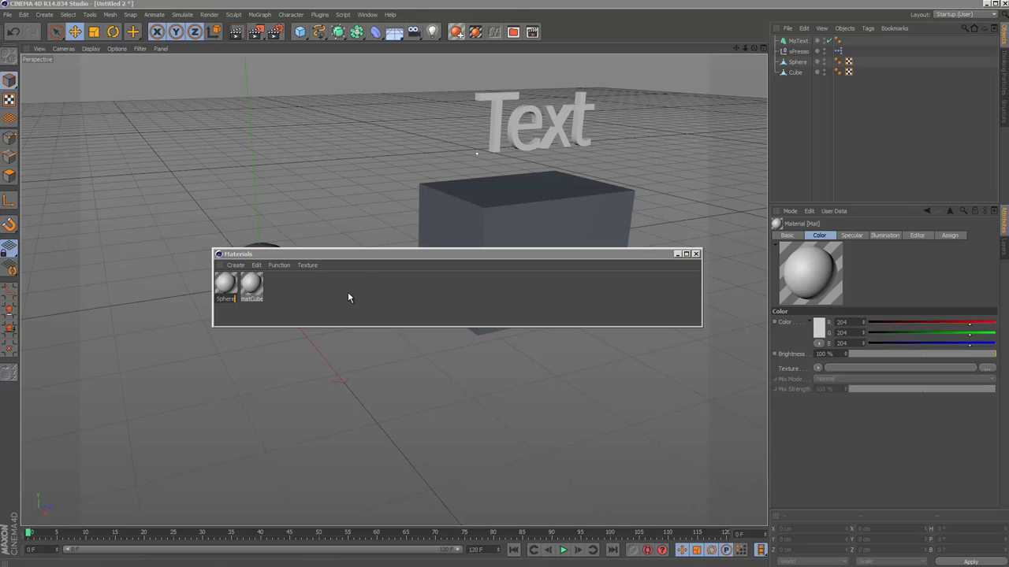
key(Return)
- Assign matCube to the Cube and matSphere to the Sphere, closing the material manager when done
click(253, 288)
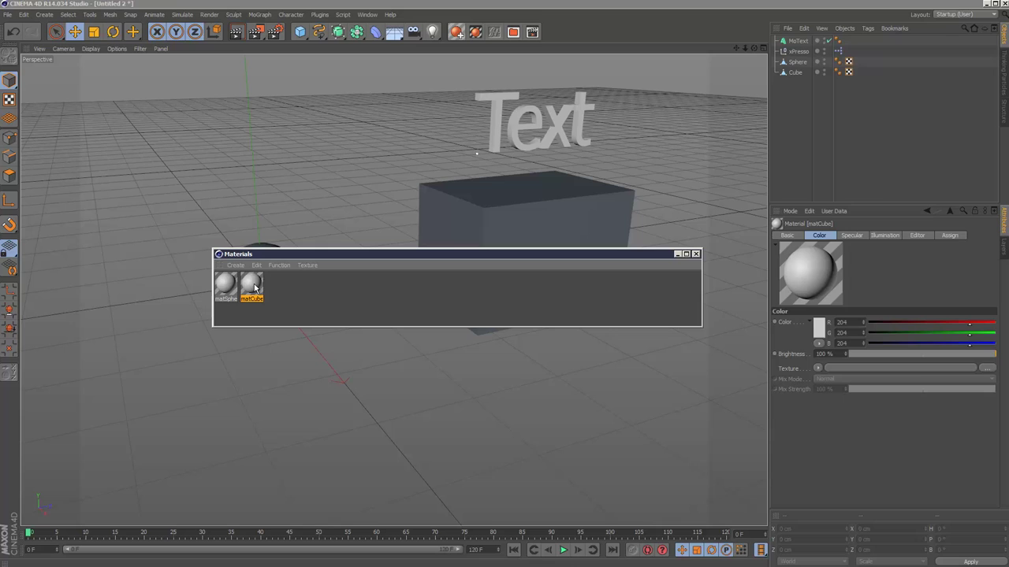
drag(816, 80, 799, 73)
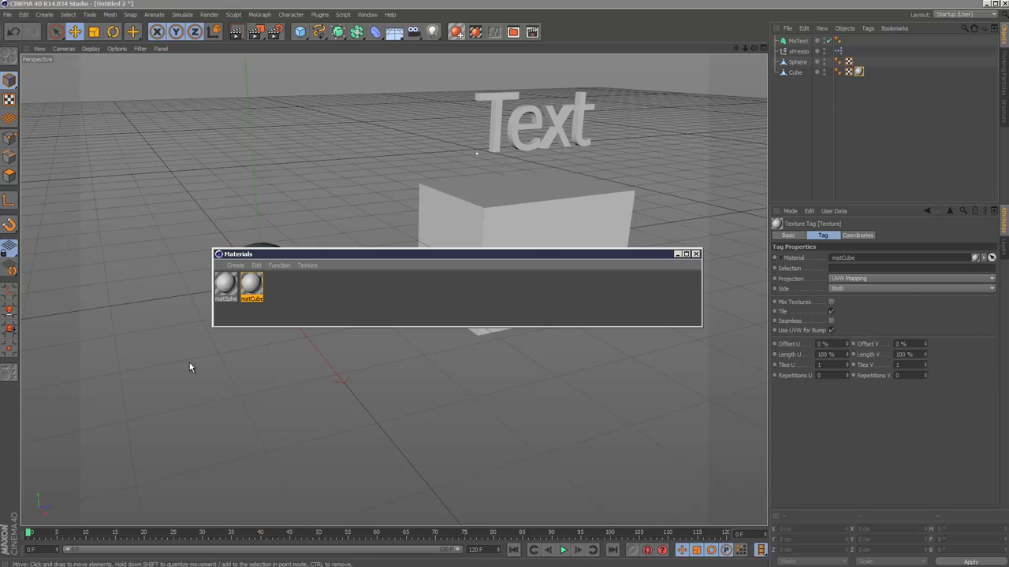
click(224, 288)
drag(224, 290, 808, 62)
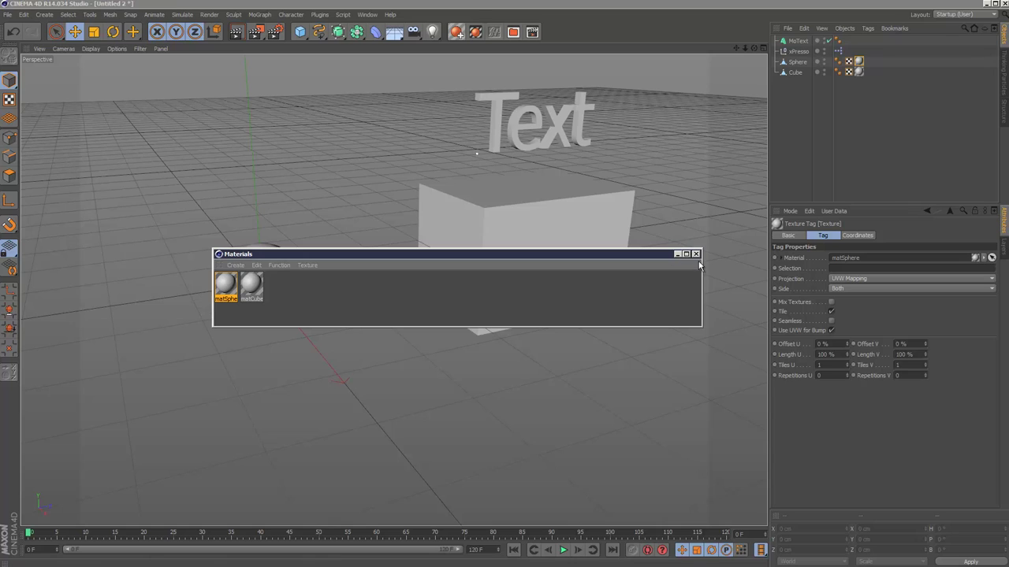
click(696, 254)
click(869, 102)
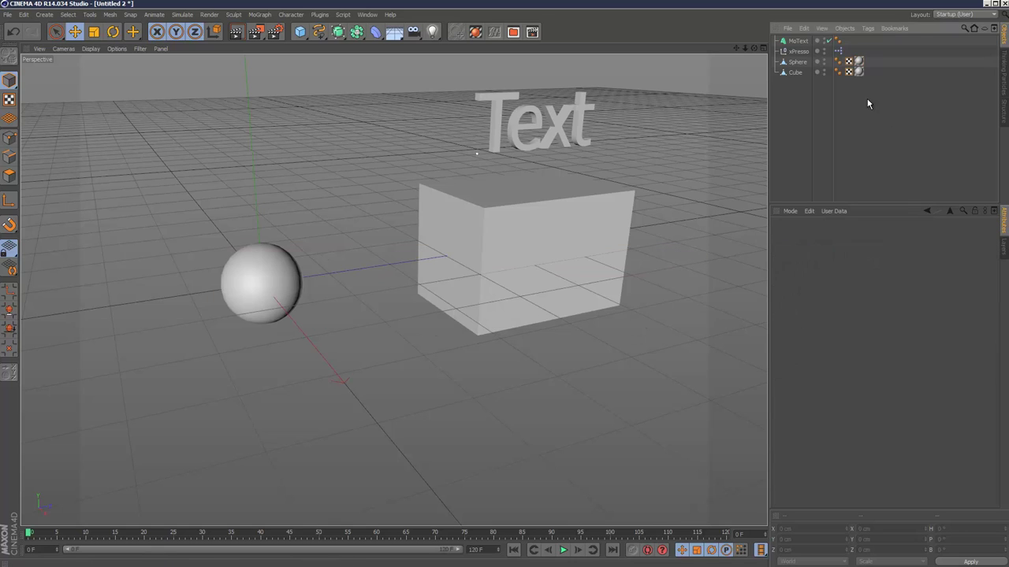
- Reopen the XPresso graph and add the MoText object and the matCube material as nodes beside the Collision node
double_click(837, 51)
drag(798, 40, 561, 200)
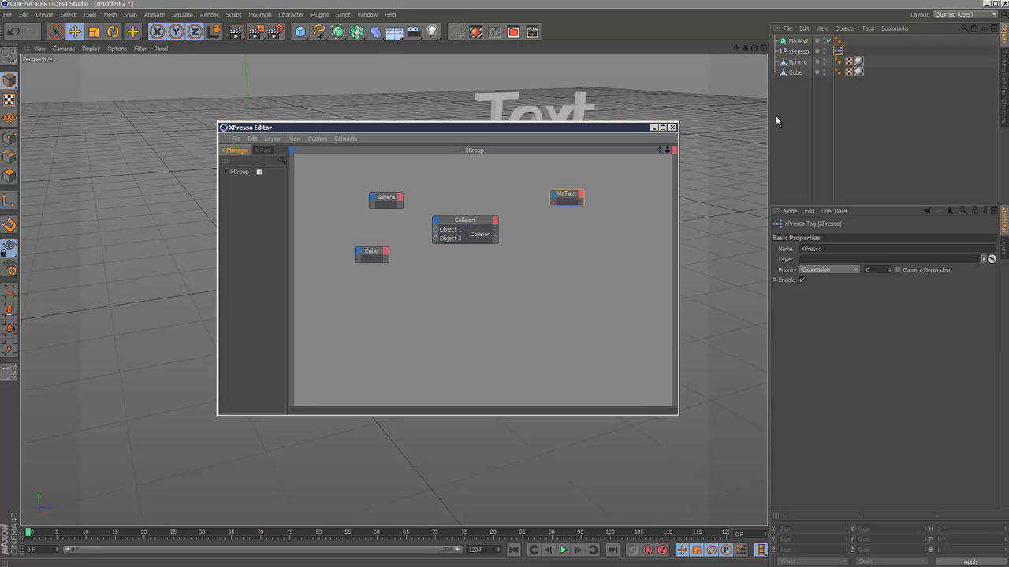
click(456, 31)
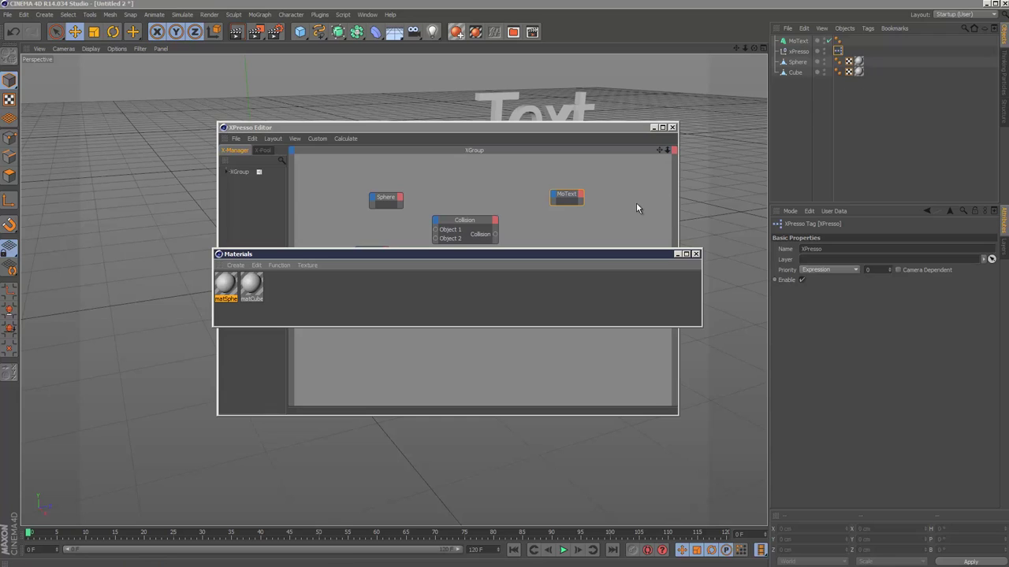
click(246, 285)
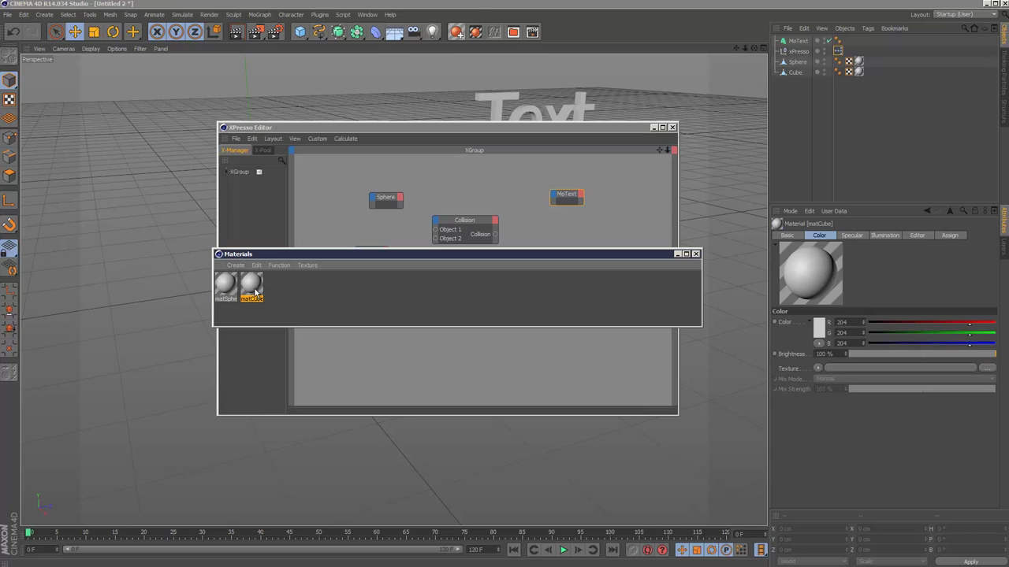
drag(578, 231, 579, 277)
click(696, 254)
- Enlarge the MoText node and give it a Text input port, moving it farther from the Collision node
click(583, 200)
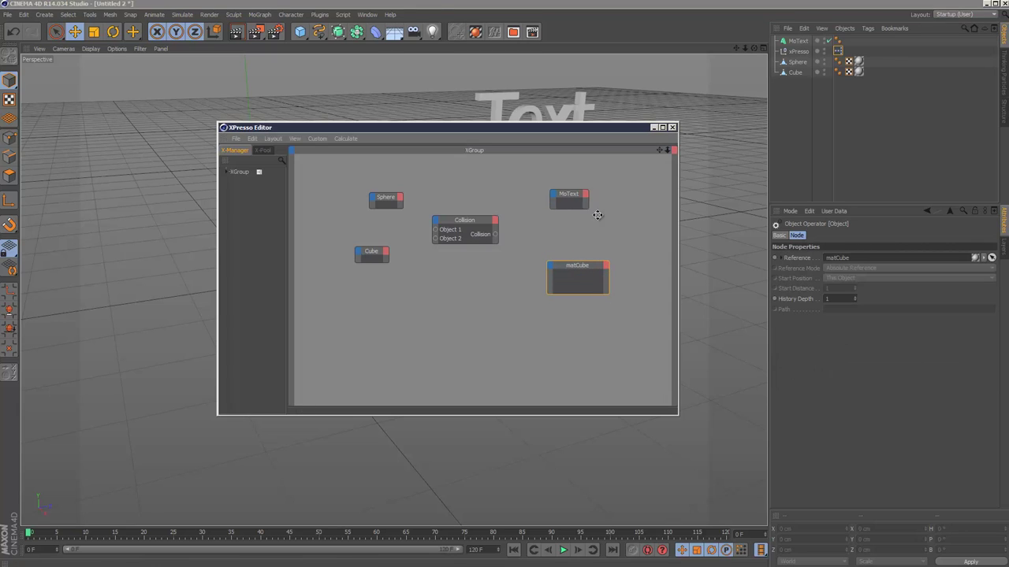
click(551, 199)
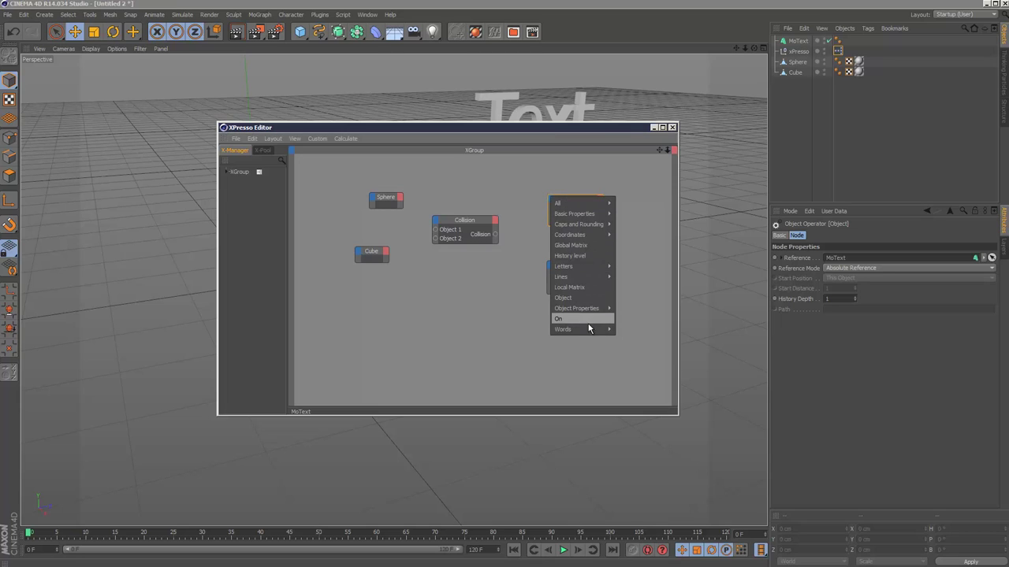
mouse_move(597, 309)
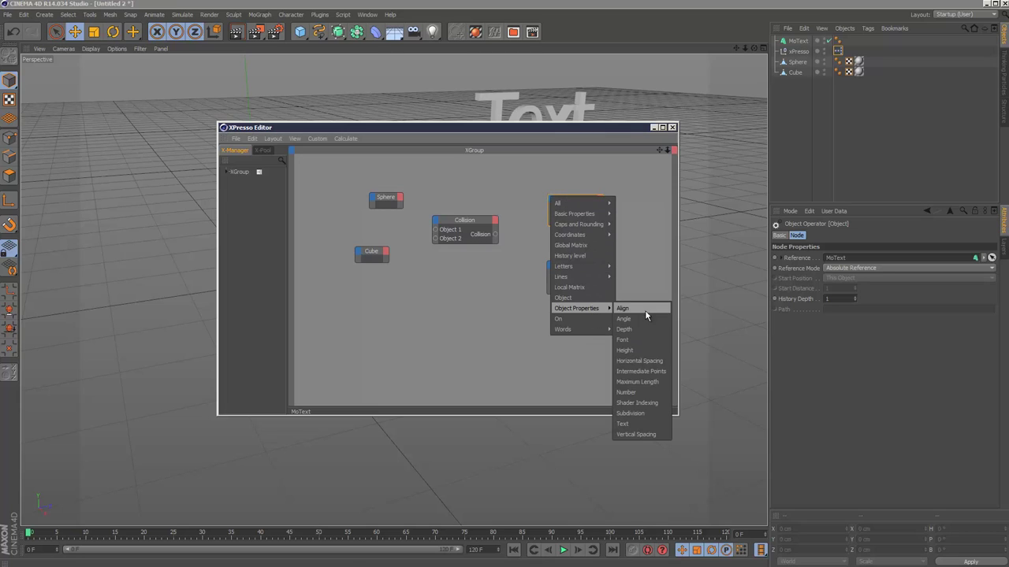
click(646, 425)
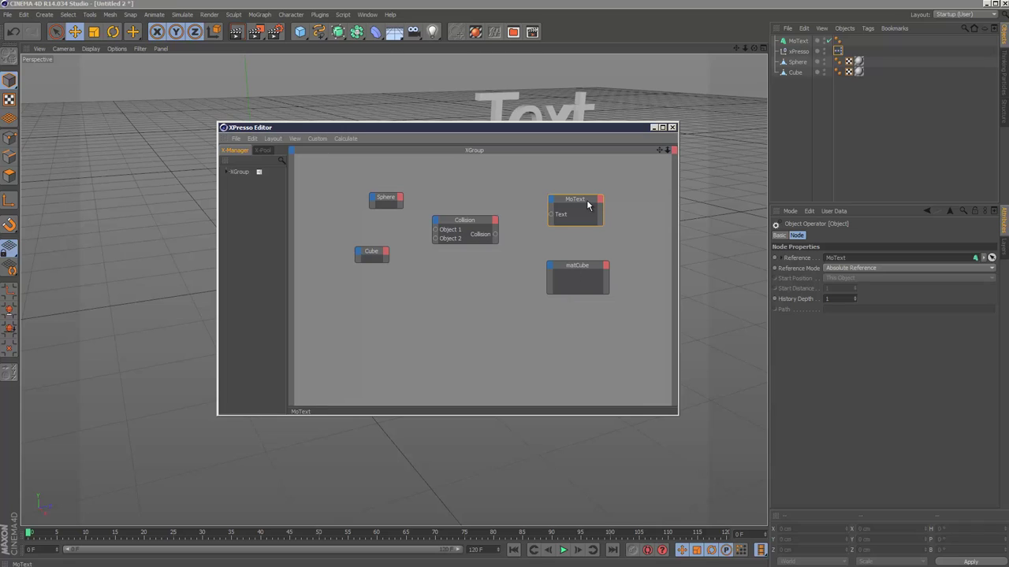
drag(587, 199, 610, 189)
- Align the matCube node under the MoText node and add a Color . R input port to it
drag(549, 268, 578, 269)
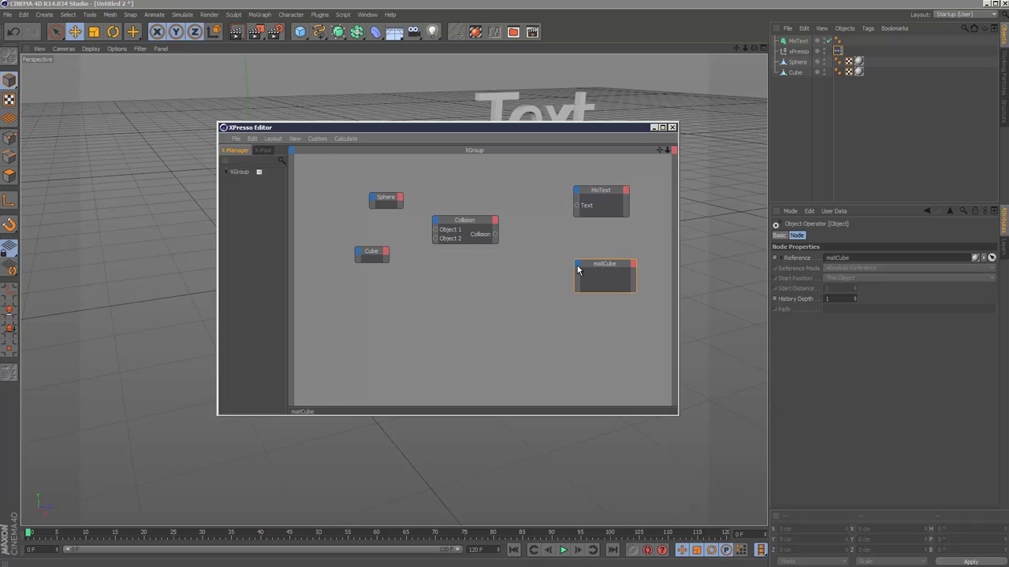
click(578, 269)
mouse_move(613, 304)
mouse_move(662, 316)
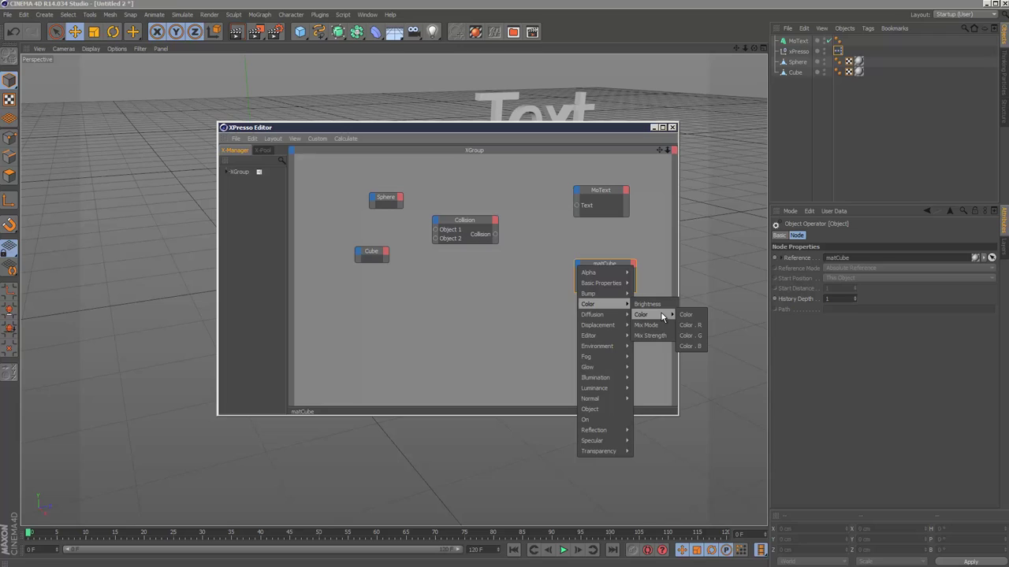
key(Escape)
click(578, 270)
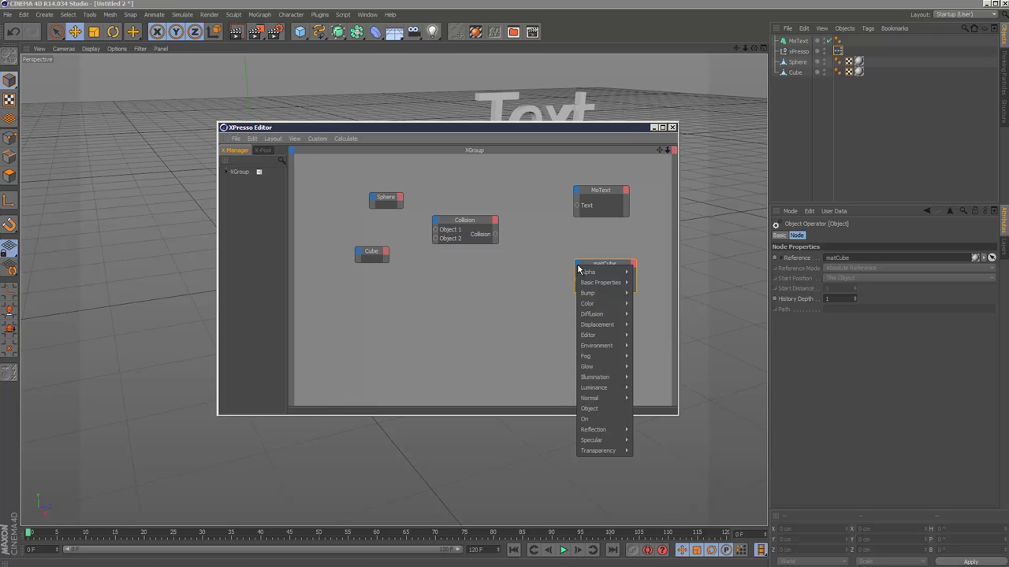
mouse_move(619, 304)
mouse_move(658, 314)
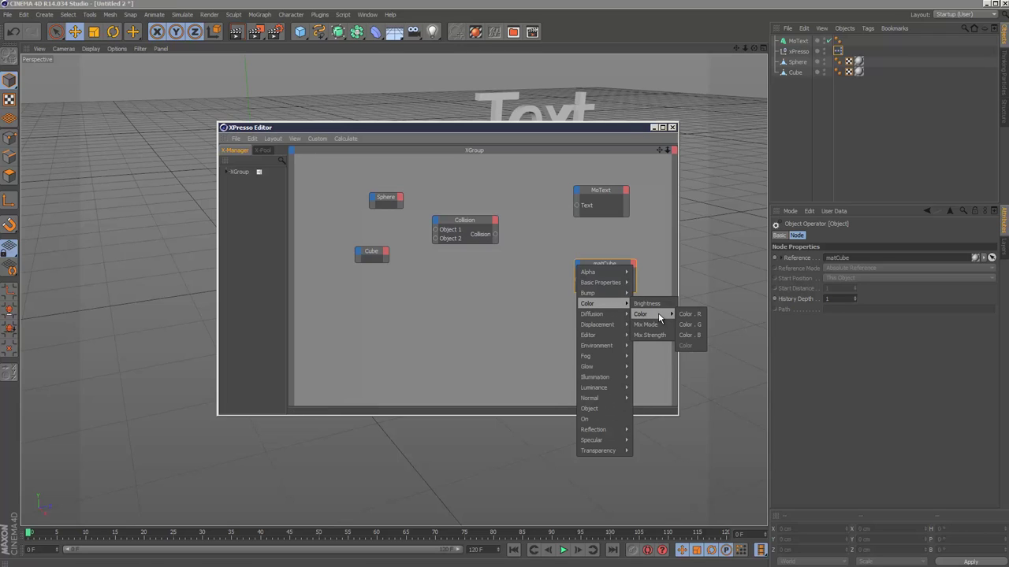
click(704, 316)
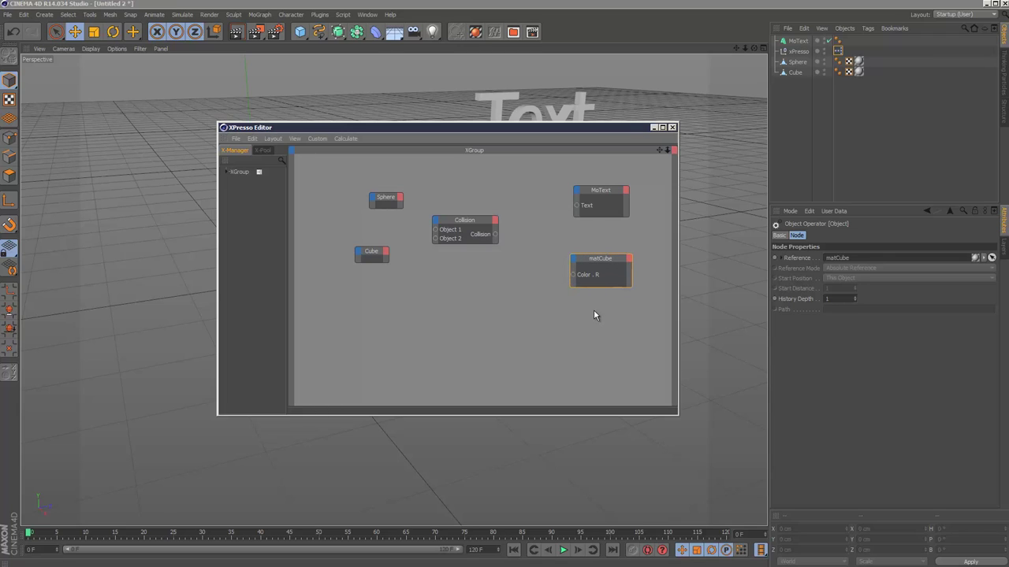
- Add Object output ports to the Sphere and Cube nodes and connect them to Object 1 and Object 2 of the Collision node
click(473, 225)
click(399, 197)
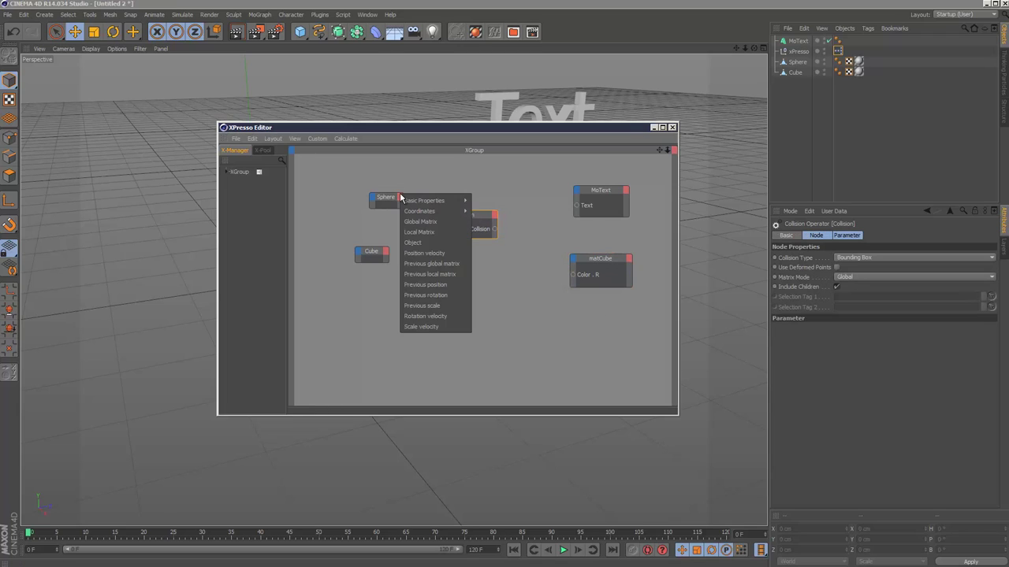
click(424, 244)
click(386, 253)
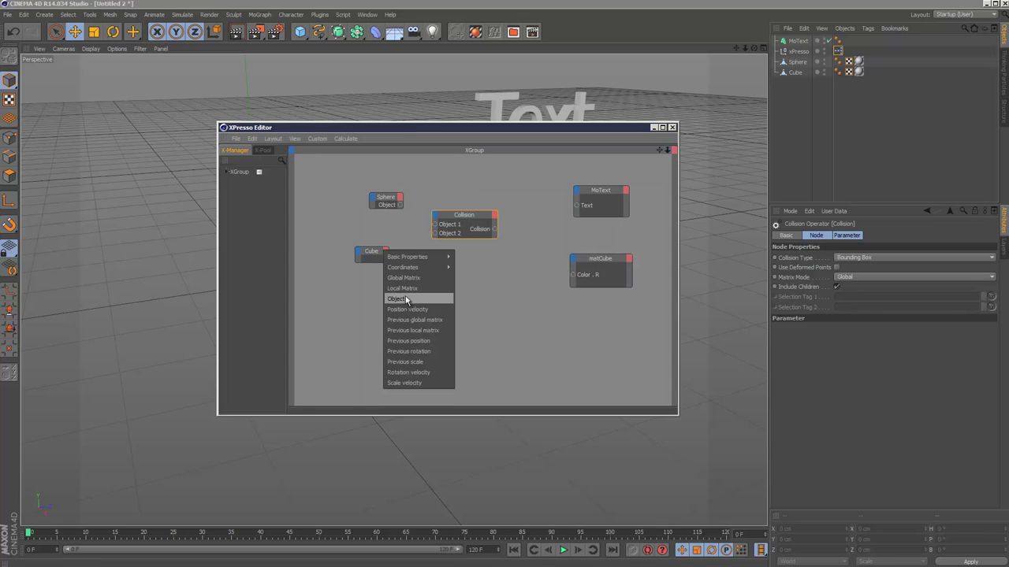
click(406, 298)
drag(399, 205, 436, 233)
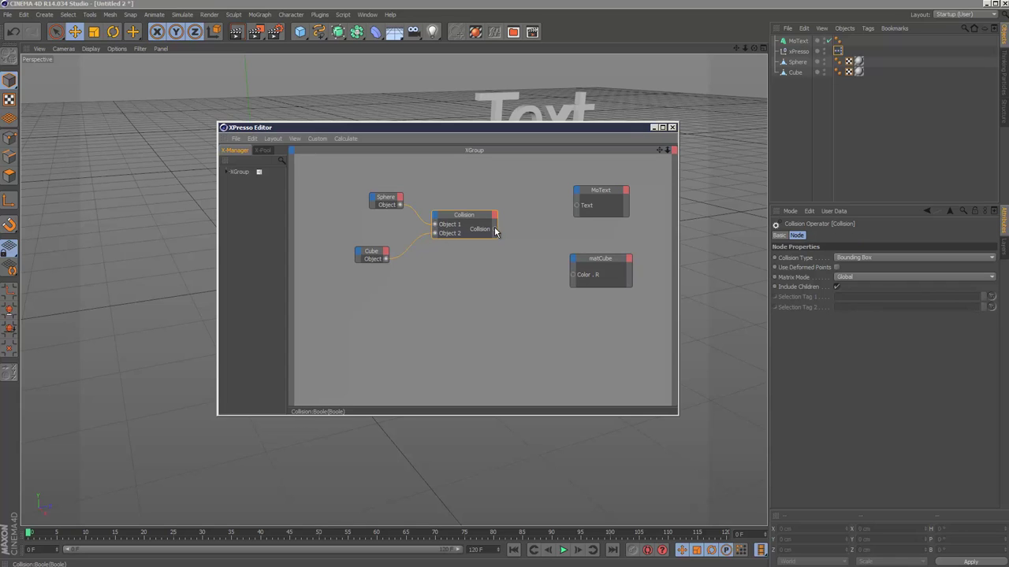
- Rearrange the Collision, MoText and matCube nodes to leave room for another node between them
drag(521, 250, 510, 258)
drag(599, 192, 601, 196)
key(ctrl+z)
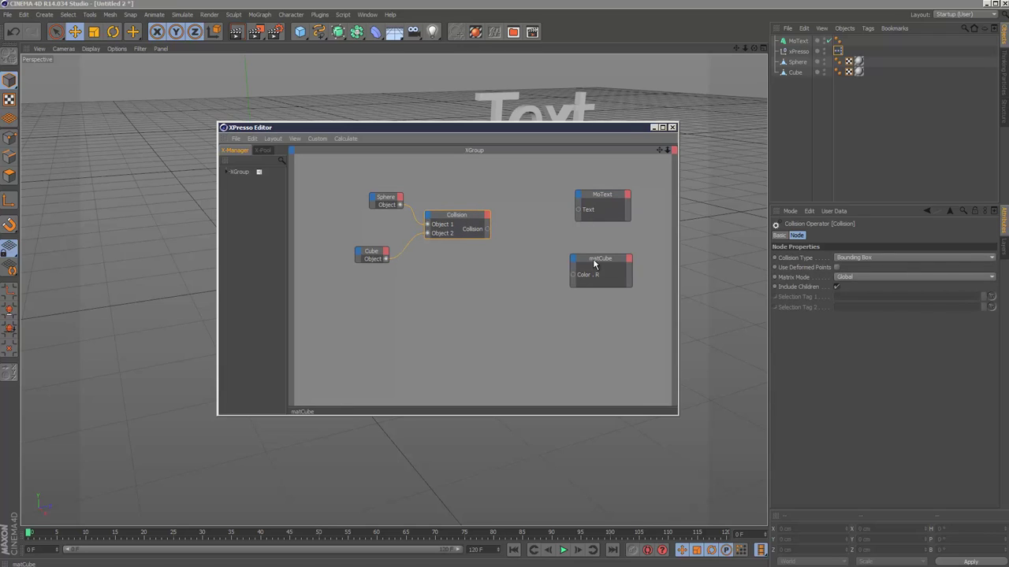
drag(595, 265, 601, 264)
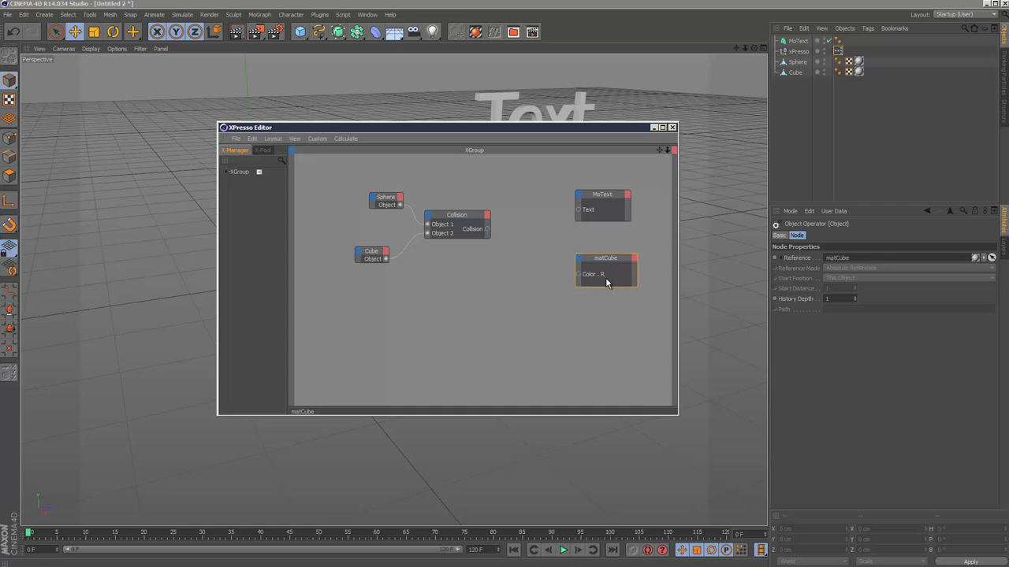
drag(606, 266, 592, 266)
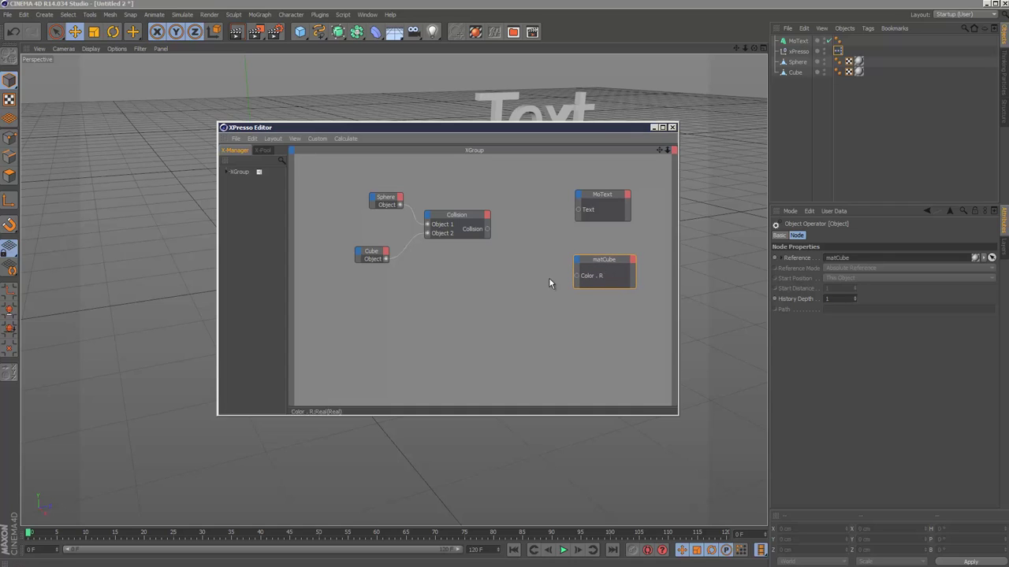
- Add a C.O.F.F.E.E. script node and place it between the Collision node and the MoText and matCube nodes
right_click(497, 272)
mouse_move(516, 278)
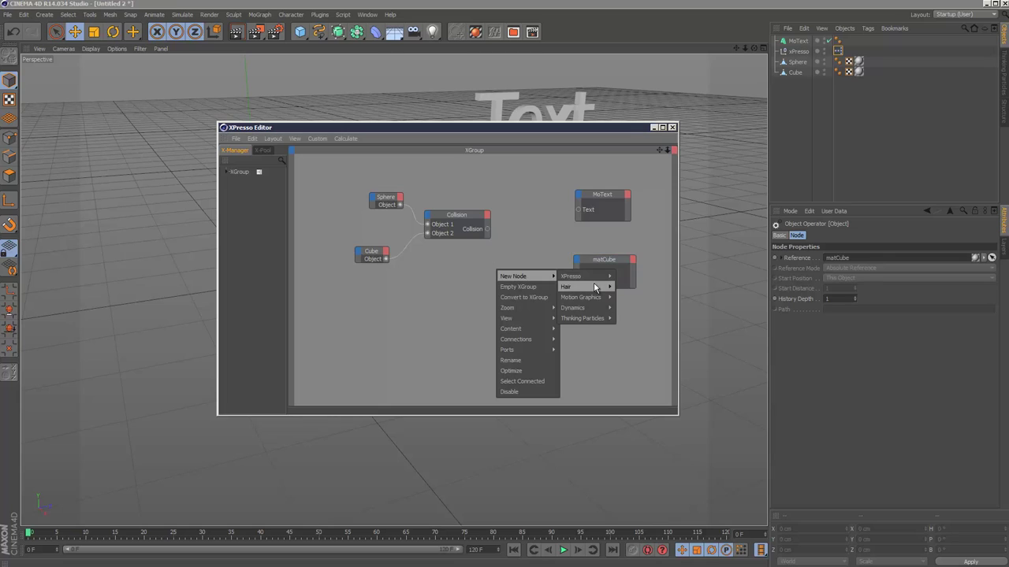
mouse_move(595, 278)
mouse_move(630, 317)
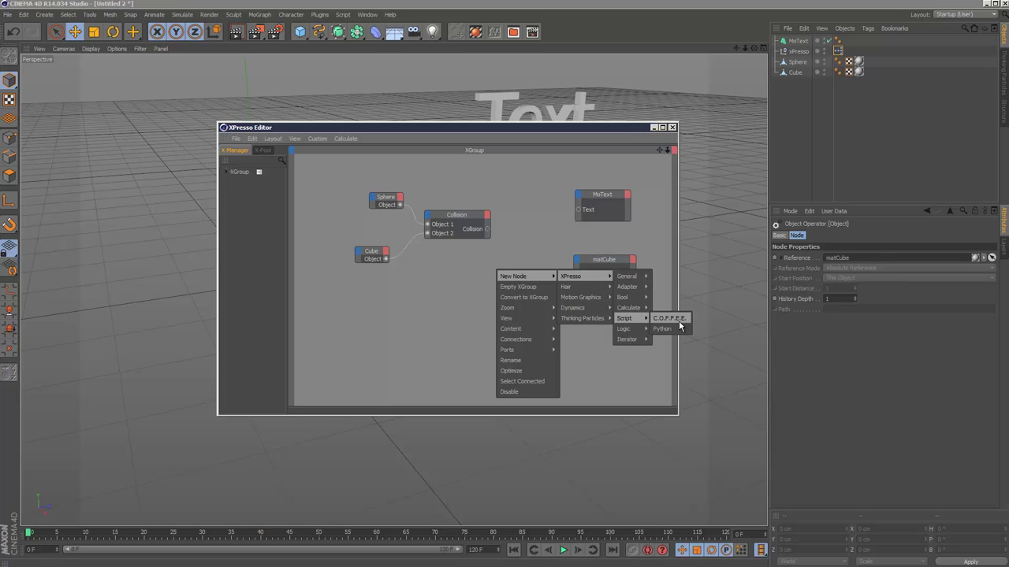
click(676, 319)
drag(502, 261, 534, 241)
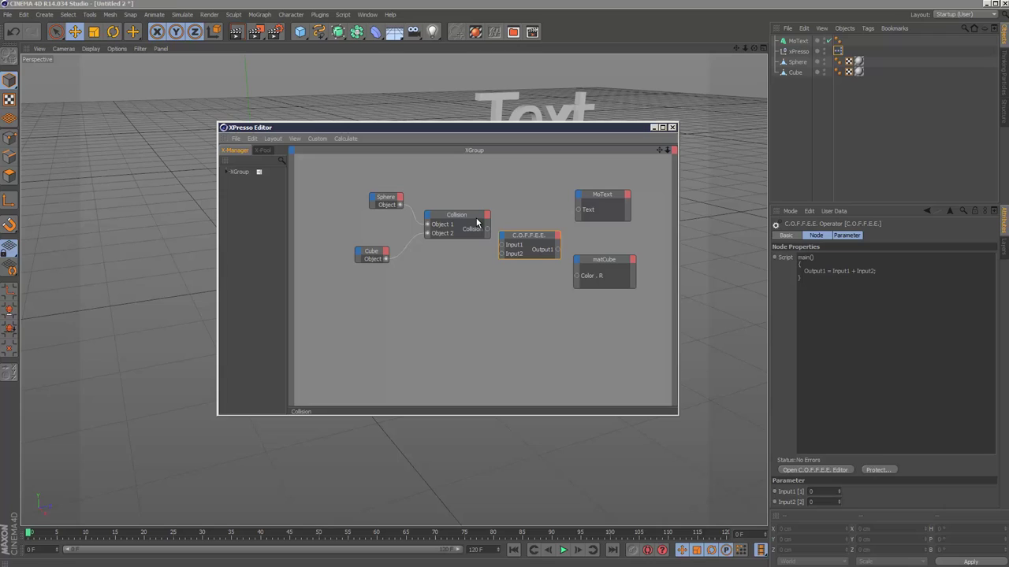
drag(457, 216, 449, 216)
drag(536, 240, 532, 240)
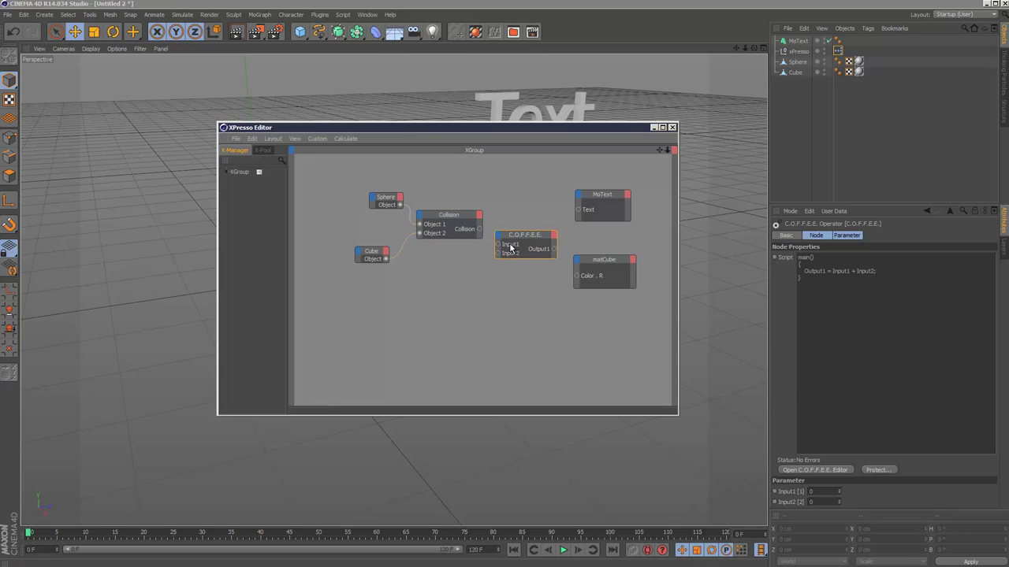
- Remove the default Input1, Input2 and Output1 ports from the C.O.F.F.E.E. node and nudge the node slightly
key(Delete)
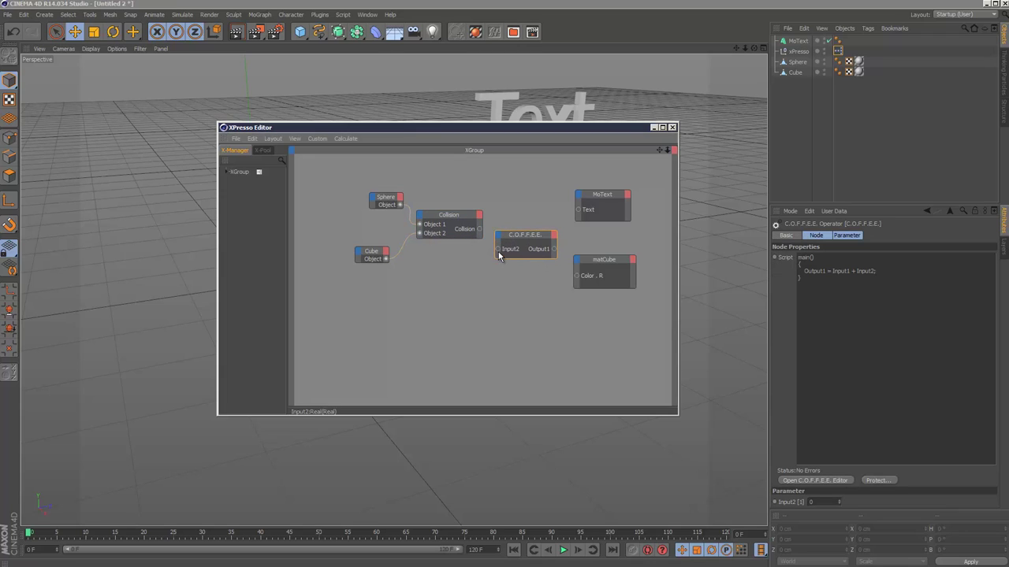
key(Delete)
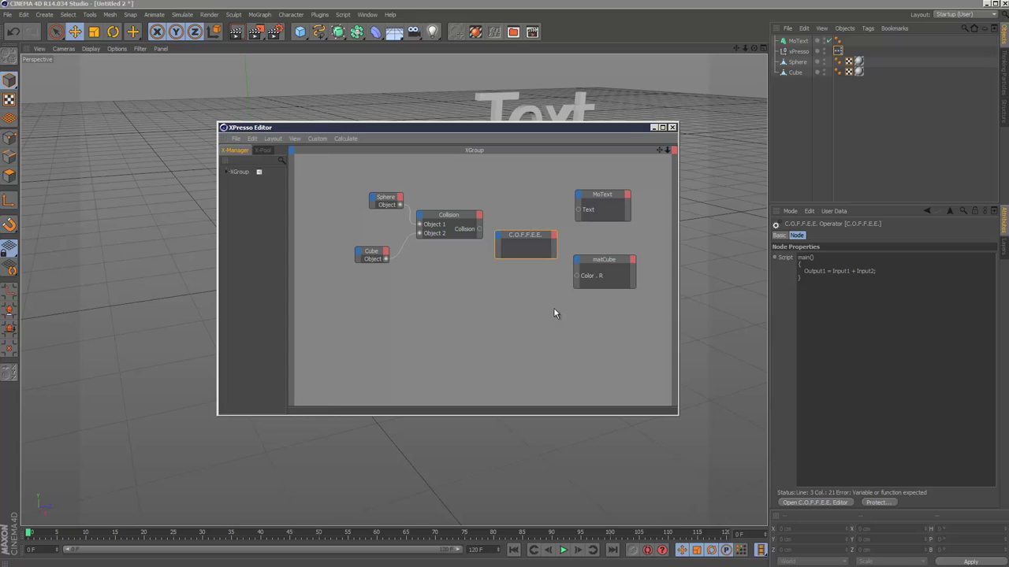
drag(522, 241, 524, 243)
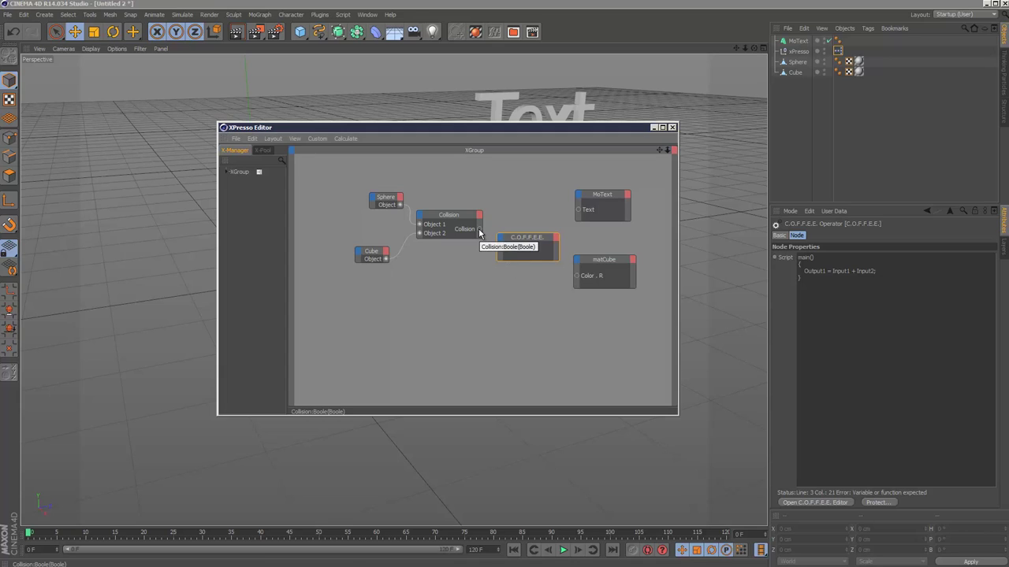
- Add a Bool input port to the C.O.F.F.E.E. node and connect the Collision node's Collision output to it
drag(479, 231, 502, 242)
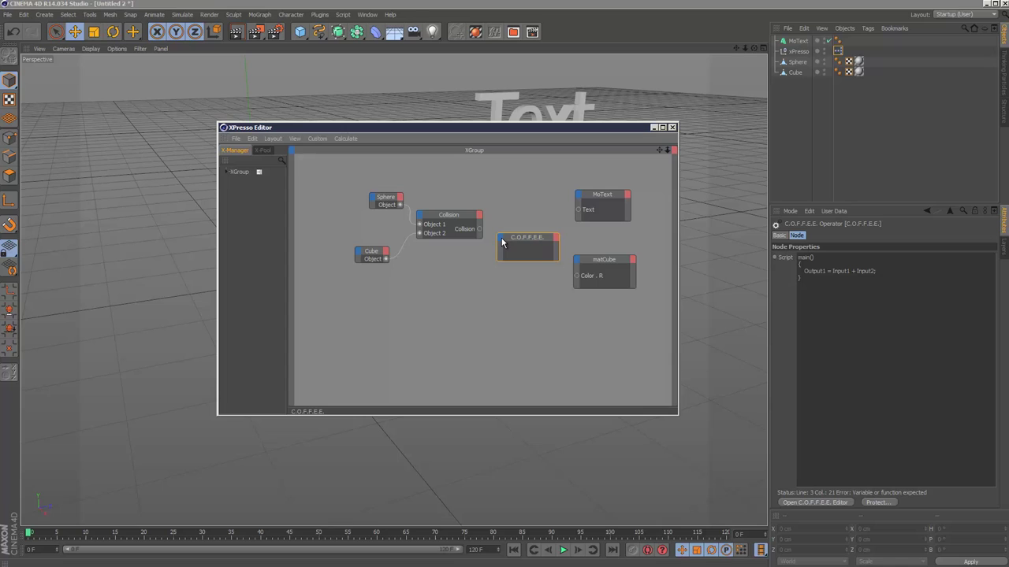
click(502, 239)
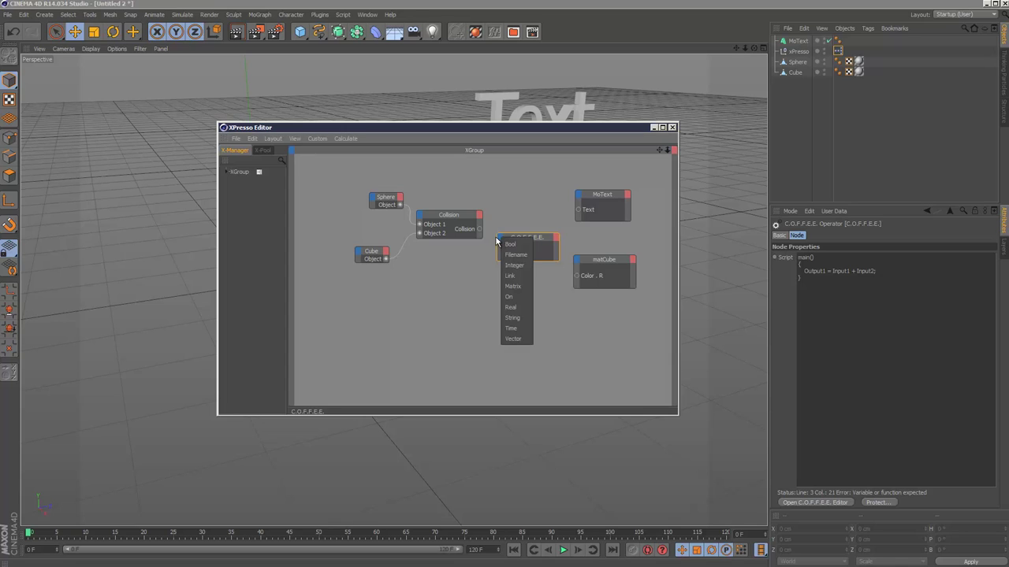
click(510, 244)
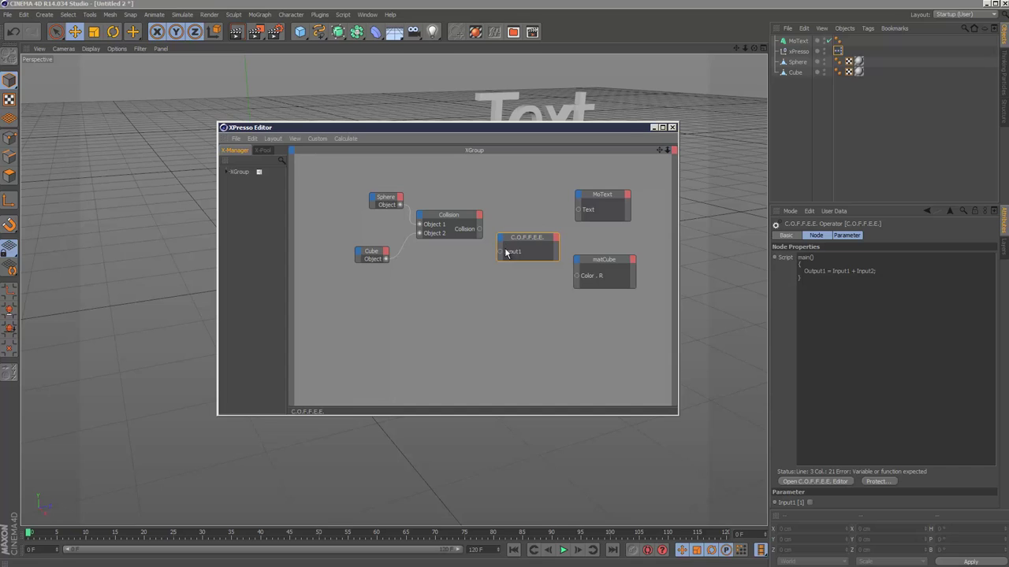
drag(480, 228, 500, 252)
- Move the MoText and matCube nodes farther away from the C.O.F.F.E.E. node, keeping them stacked
drag(607, 203, 620, 195)
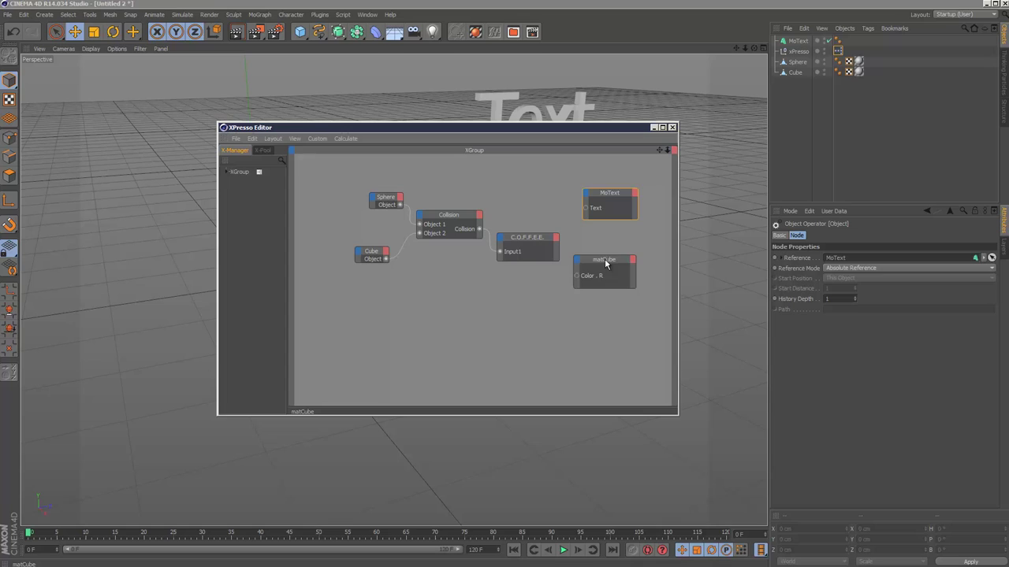
drag(604, 263, 614, 258)
drag(604, 198, 613, 203)
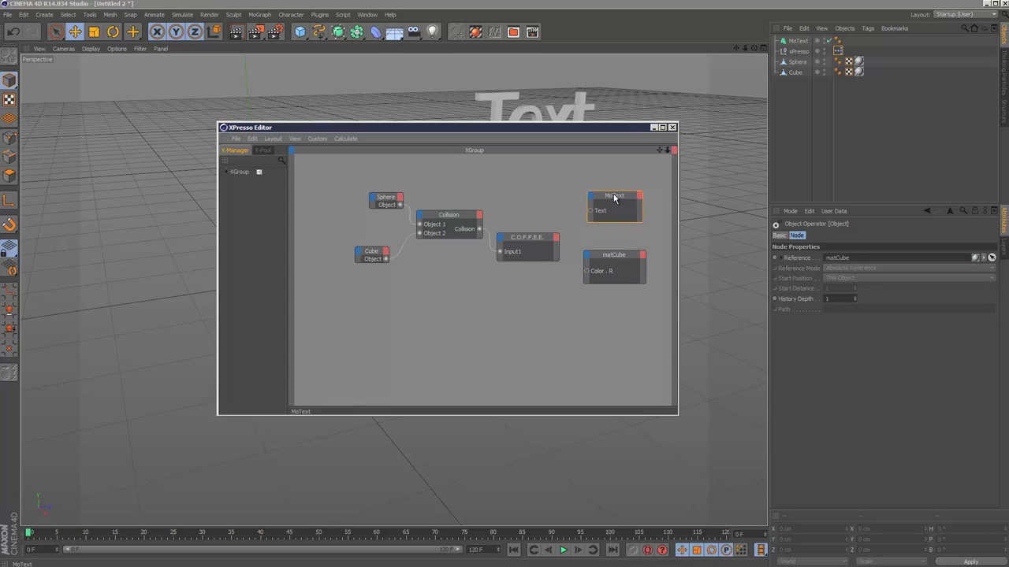
- Add String and Real output ports to the C.O.F.F.E.E. node, connecting the String to MoText's Text and the Real to matCube's Color . R
click(555, 239)
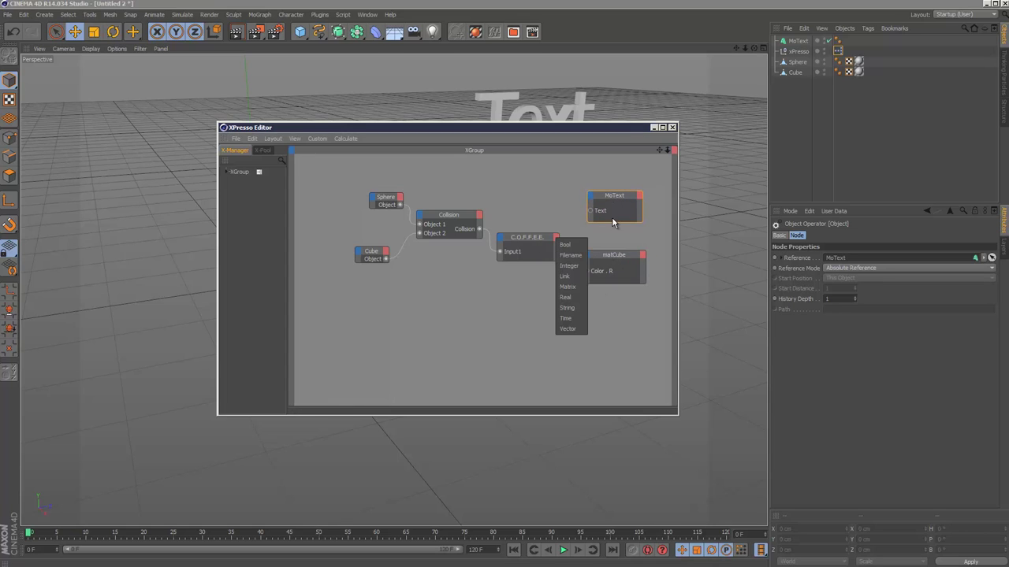
click(582, 309)
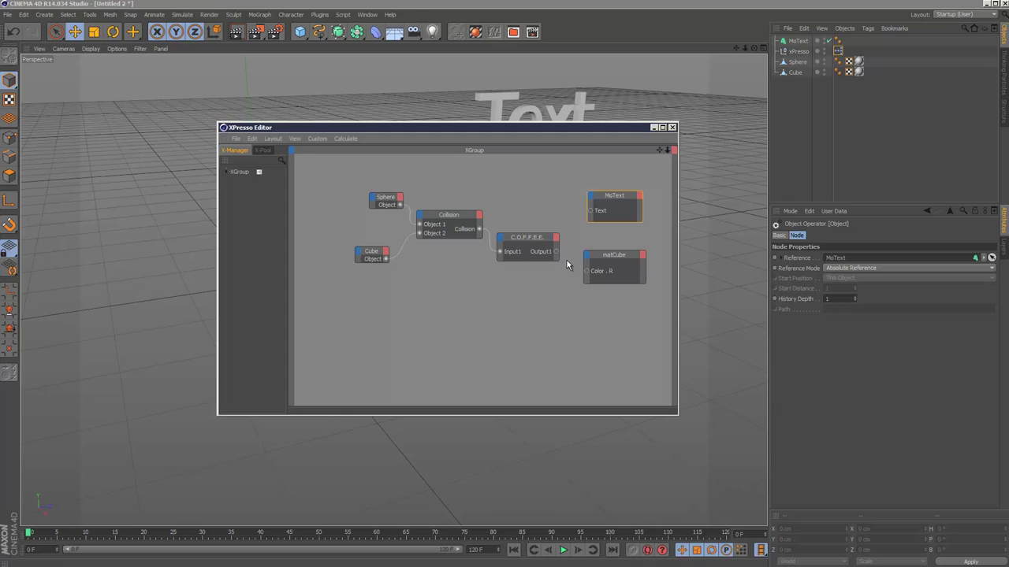
drag(561, 252, 590, 210)
click(556, 238)
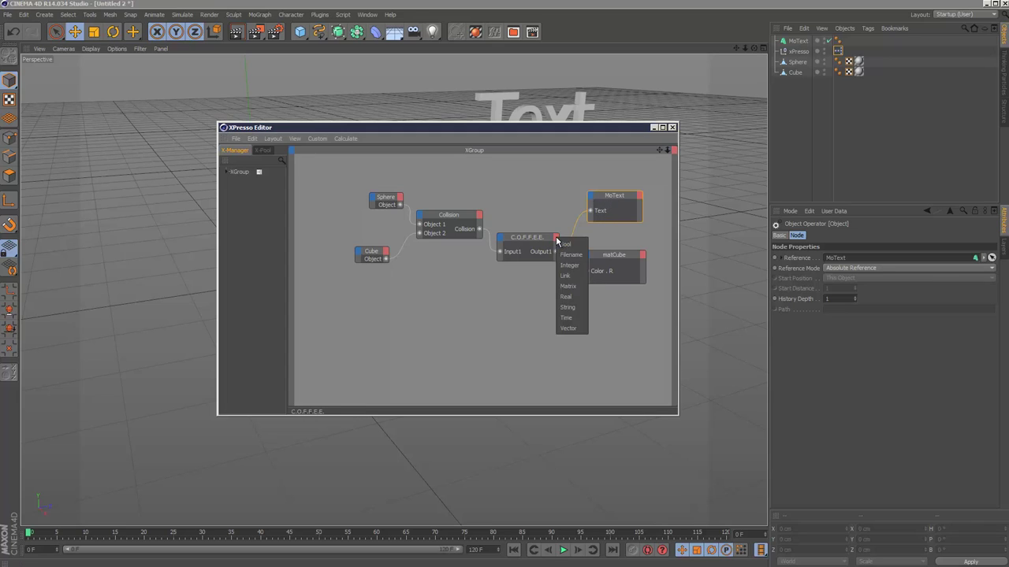
click(580, 298)
drag(557, 256, 588, 275)
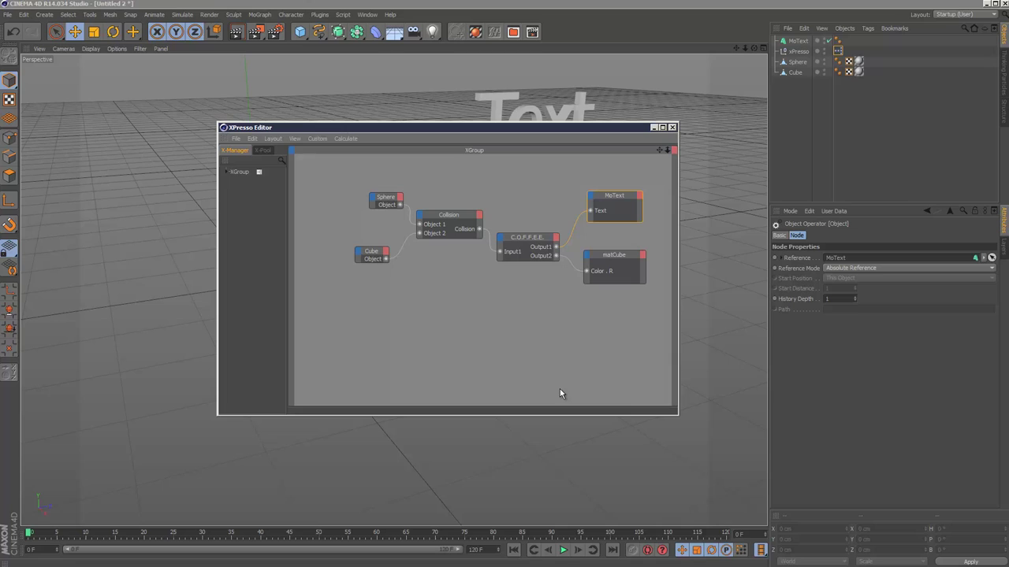
- Delete the default Output1 = Input1 + Input2; line from the C.O.F.F.E.E. node's script and leave empty lines inside main()
click(530, 238)
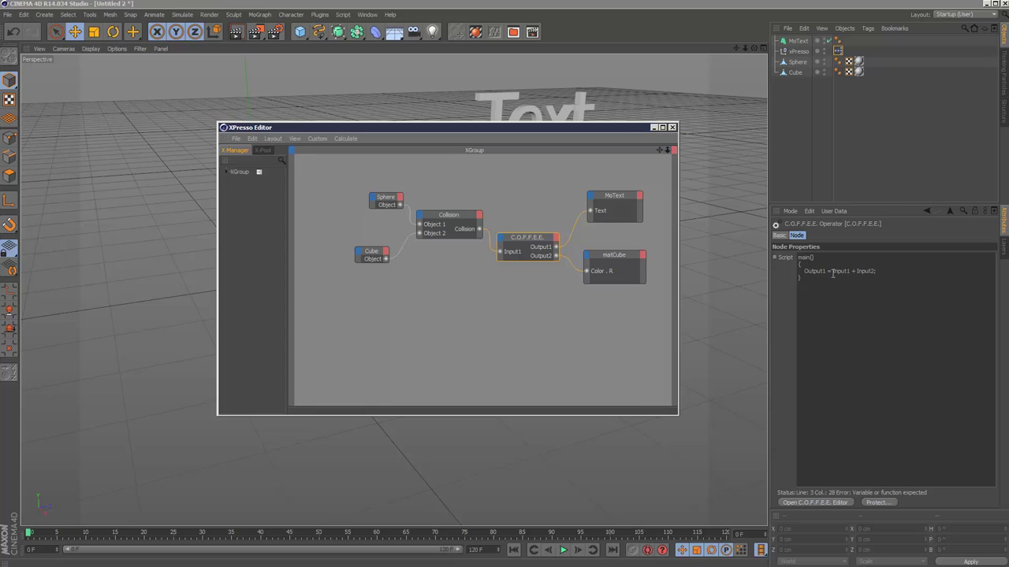
triple_click(883, 273)
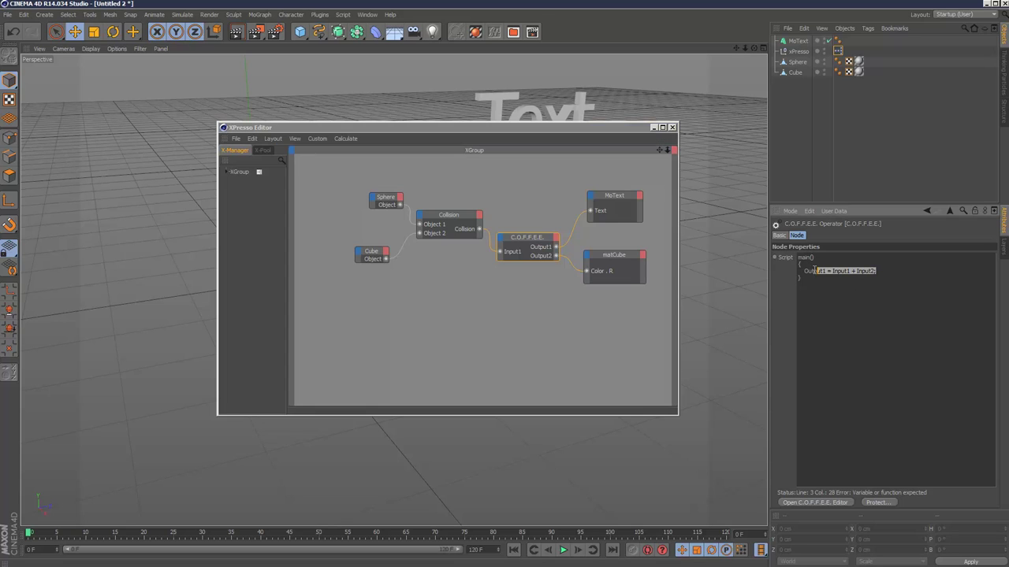
click(836, 306)
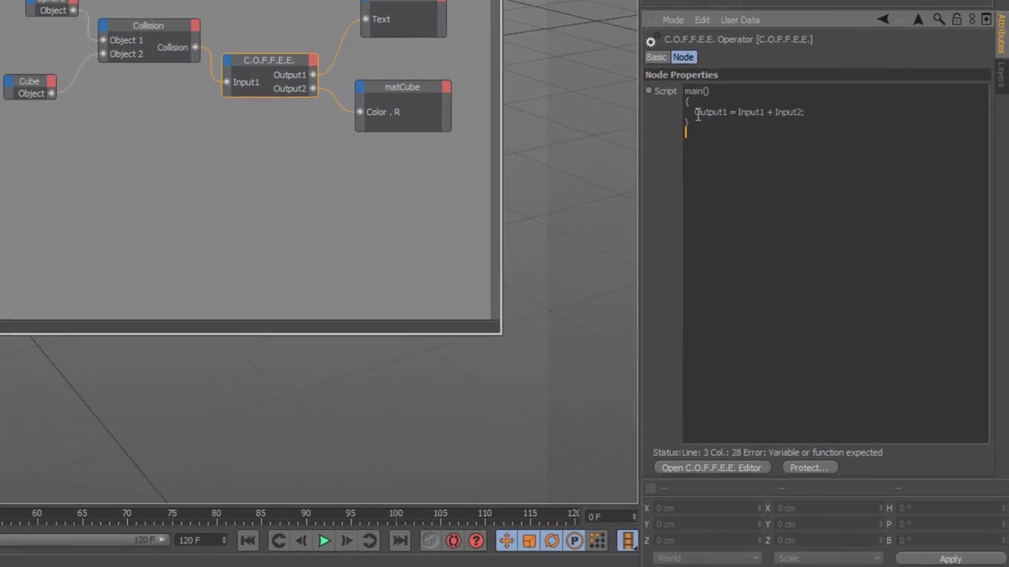
triple_click(875, 273)
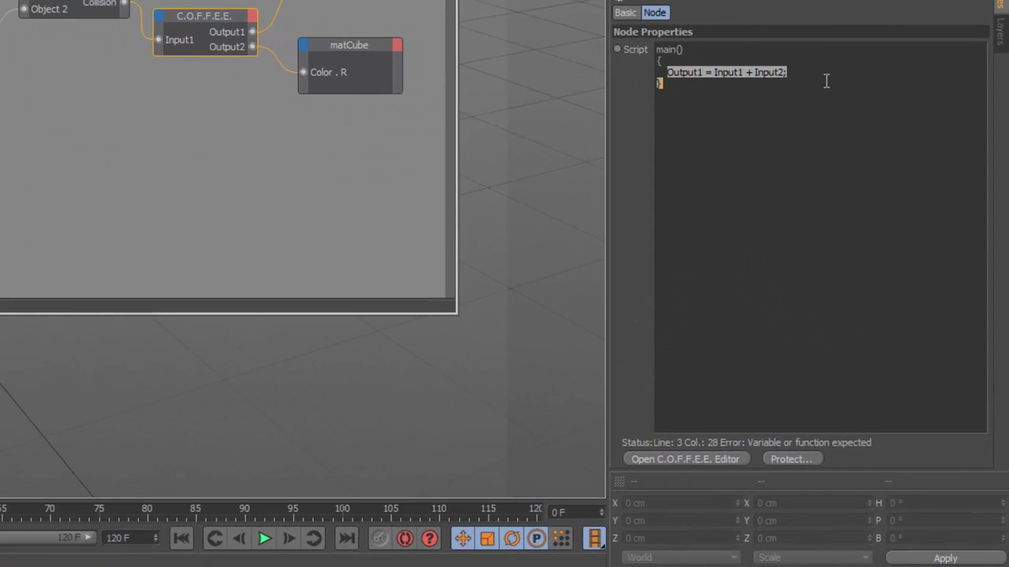
click(793, 99)
drag(788, 72, 667, 72)
key(BackSpace)
key(Return)
key(Return)
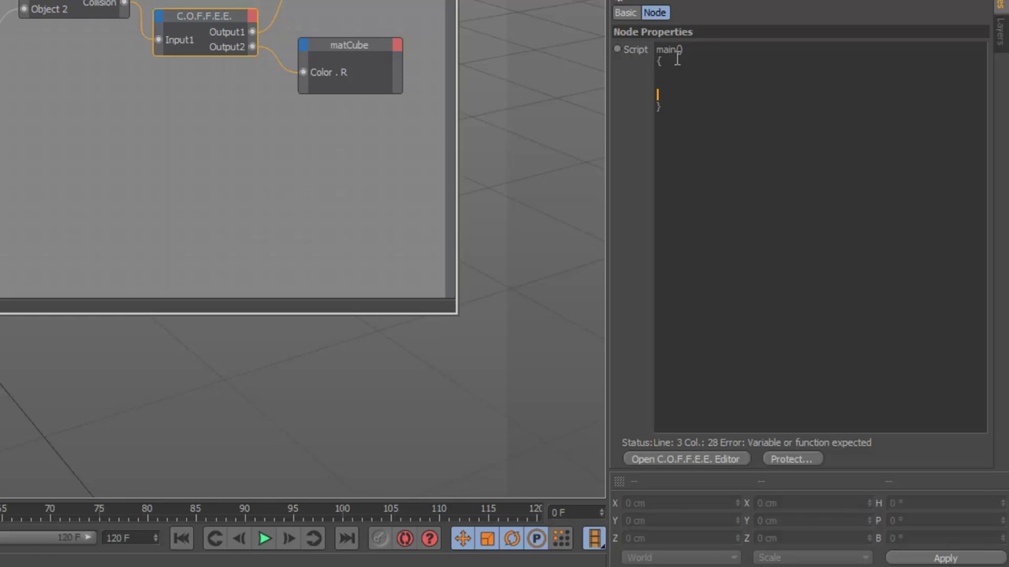
key(Return)
- Write the script block if (Input1==0){ Output1="False"; } inside main()
click(689, 82)
text(Input1==0)
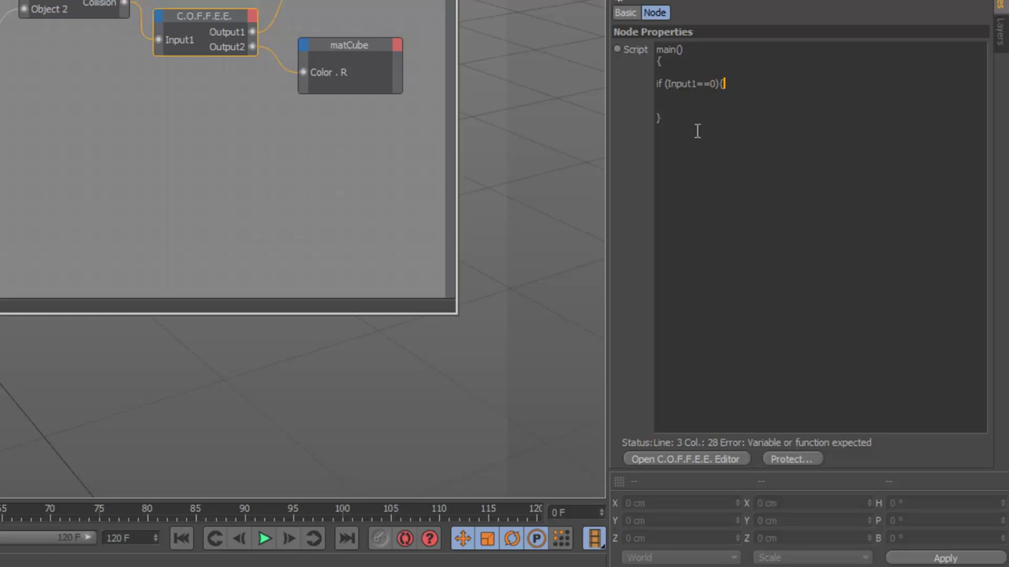
text(){)
key(Return)
text(Output1="False";)
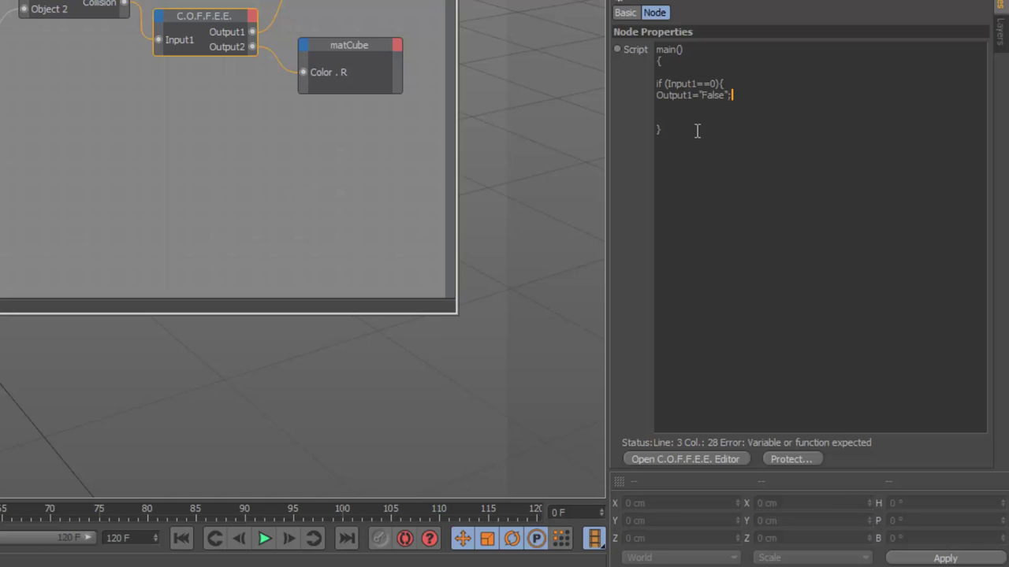
key(Return)
text(})
- Duplicate the if block below the first one and change the copy to Input1==1 with Output1="True"
drag(731, 96, 647, 84)
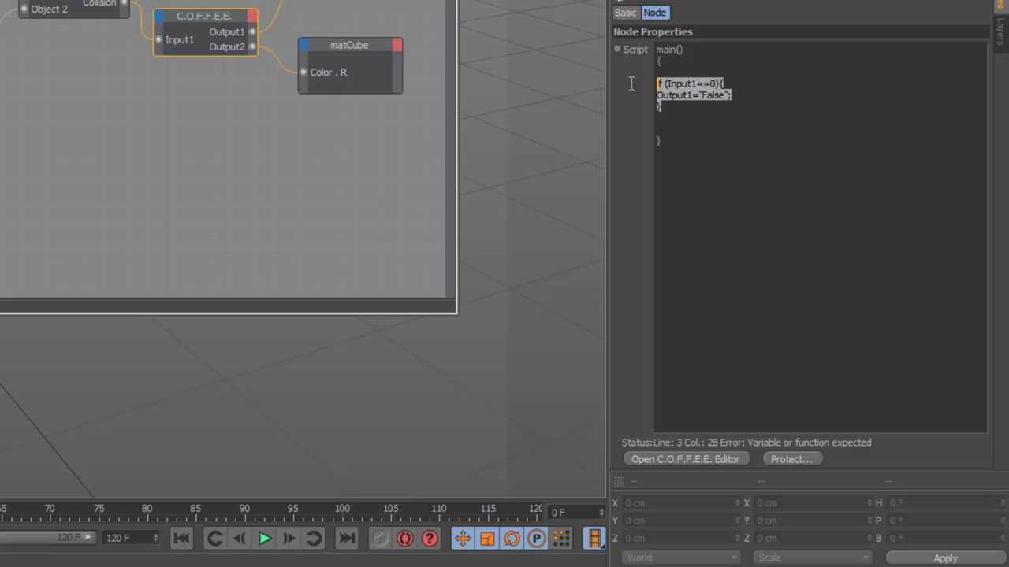
click(698, 105)
key(Return)
key(Return)
text(if (Input1==0){ Output1="False"; })
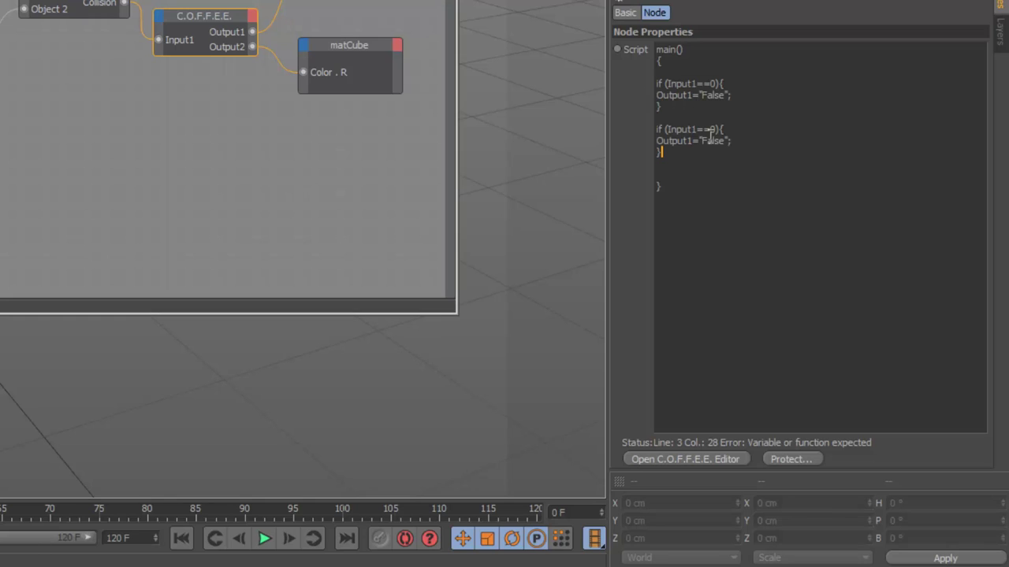
double_click(711, 129)
text(1)
drag(701, 140, 727, 142)
text(True)
click(863, 285)
click(733, 184)
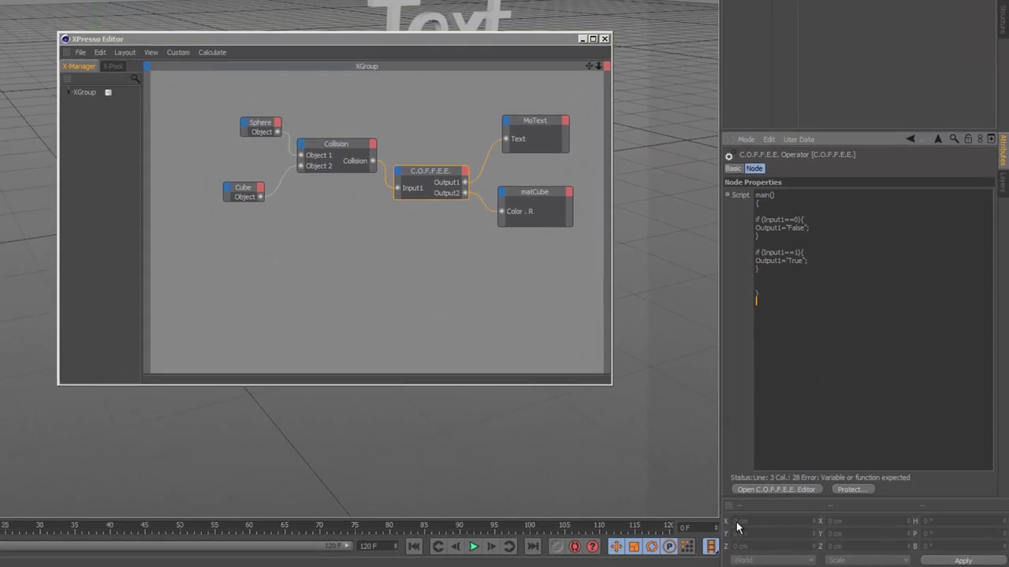
click(416, 546)
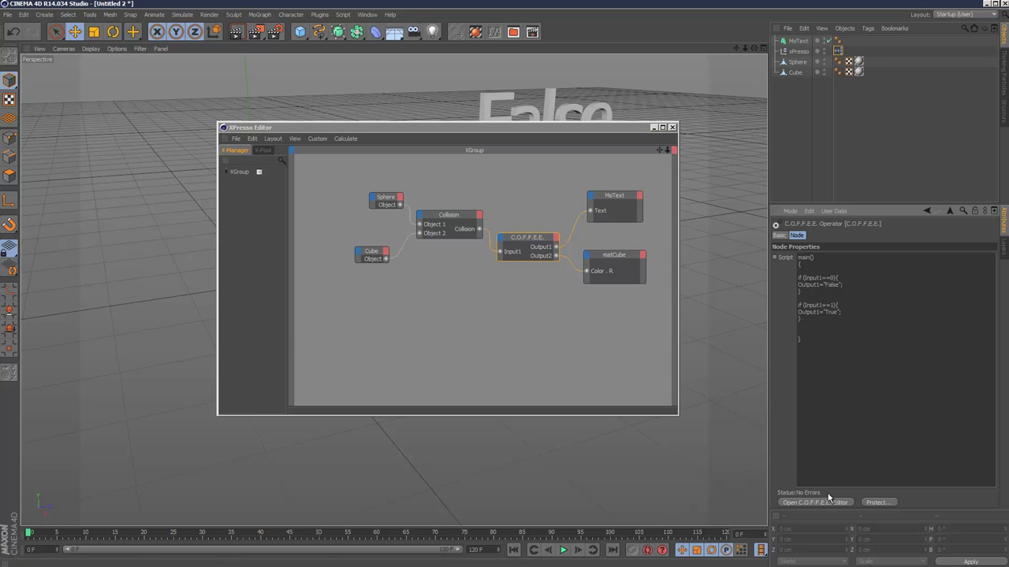
- Close the XPresso Editor and move the Sphere along the Z axis toward the Cube to test the MoText switching
click(671, 127)
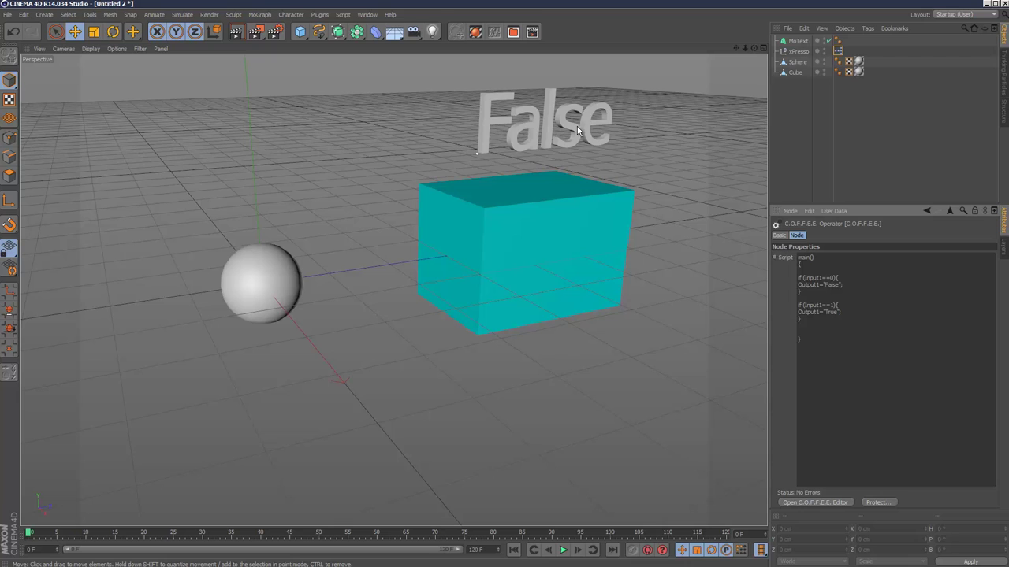
click(798, 61)
drag(367, 266, 410, 286)
click(360, 352)
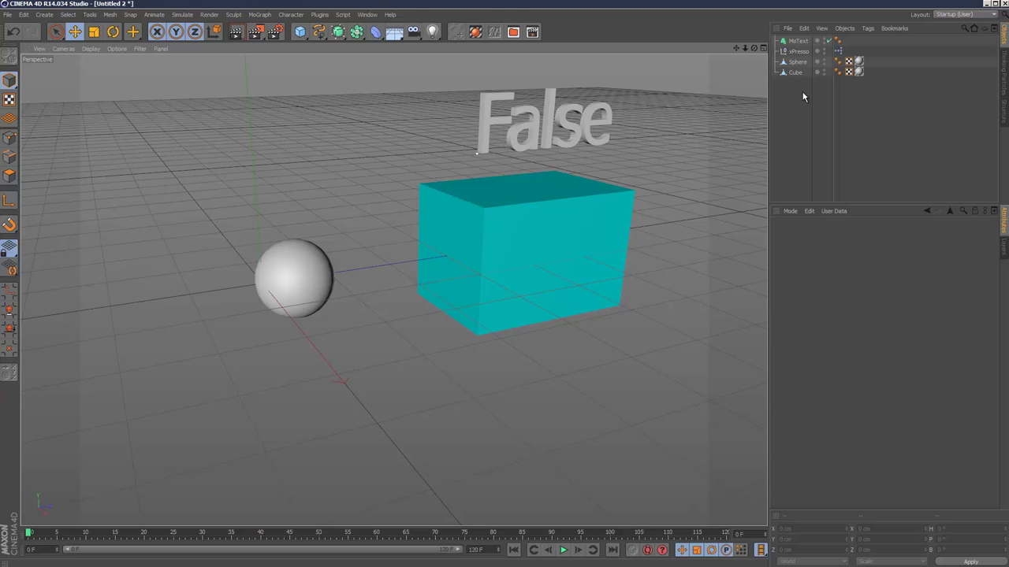
- Reopen the C.O.F.F.E.E. node's script and add the line Output2=0; to the Input1==0 block
double_click(838, 50)
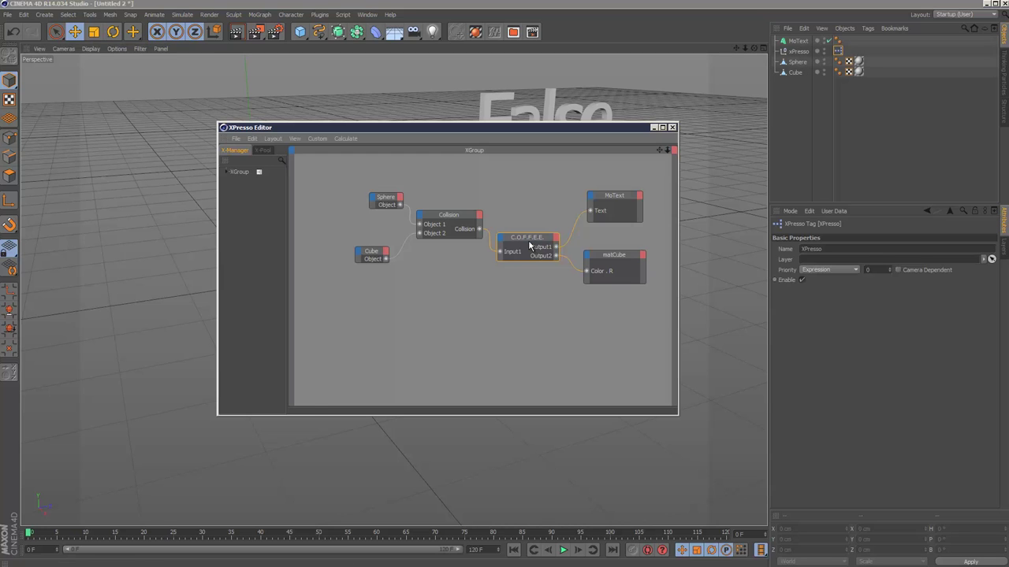
click(529, 246)
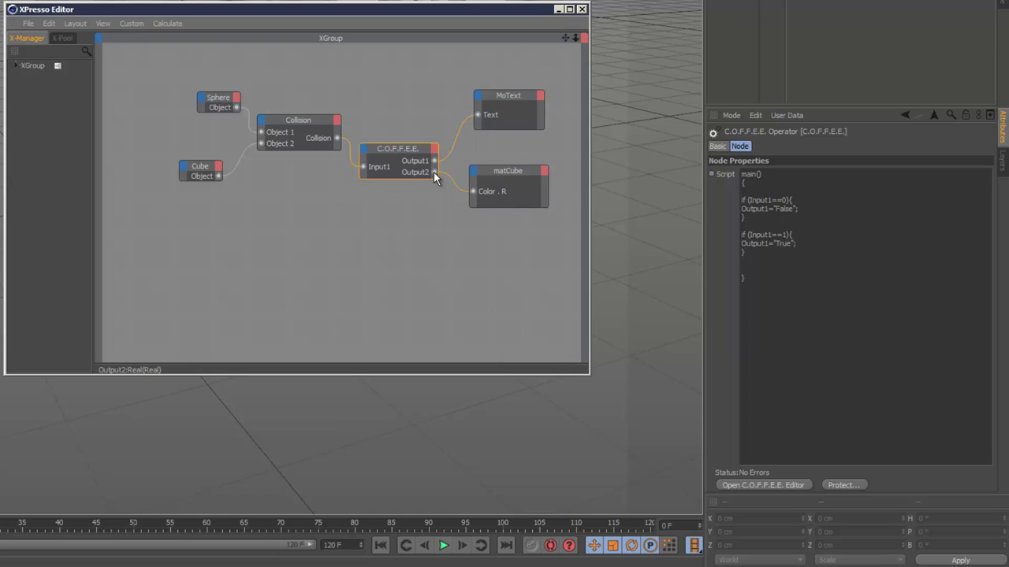
click(807, 209)
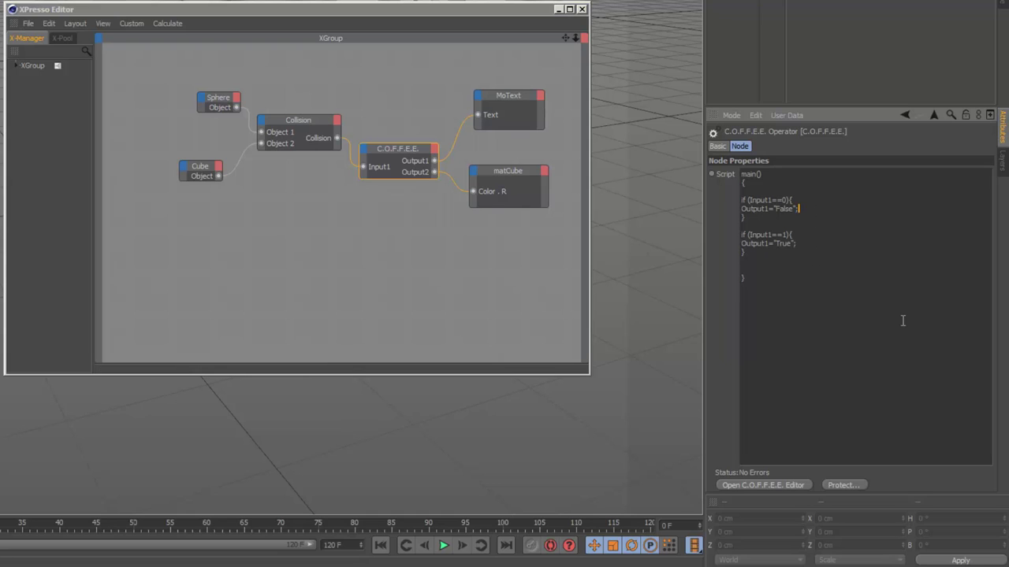
key(Return)
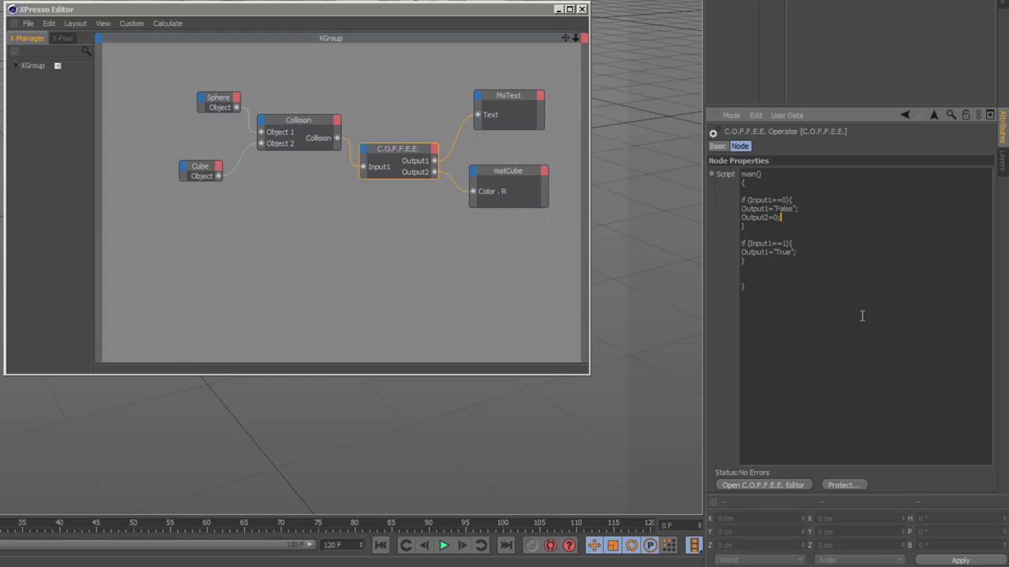
- Copy the Output2 line into the Input1==1 block and set it to Output2=255;
drag(788, 220, 740, 222)
key(ctrl+c)
click(786, 226)
key(ctrl+v)
text(255)
click(789, 293)
key(Down)
key(Down)
key(Return)
- Examine the material parameters available as input ports on the matCube node, including Specular, Displacement, Color and Luminance
click(472, 170)
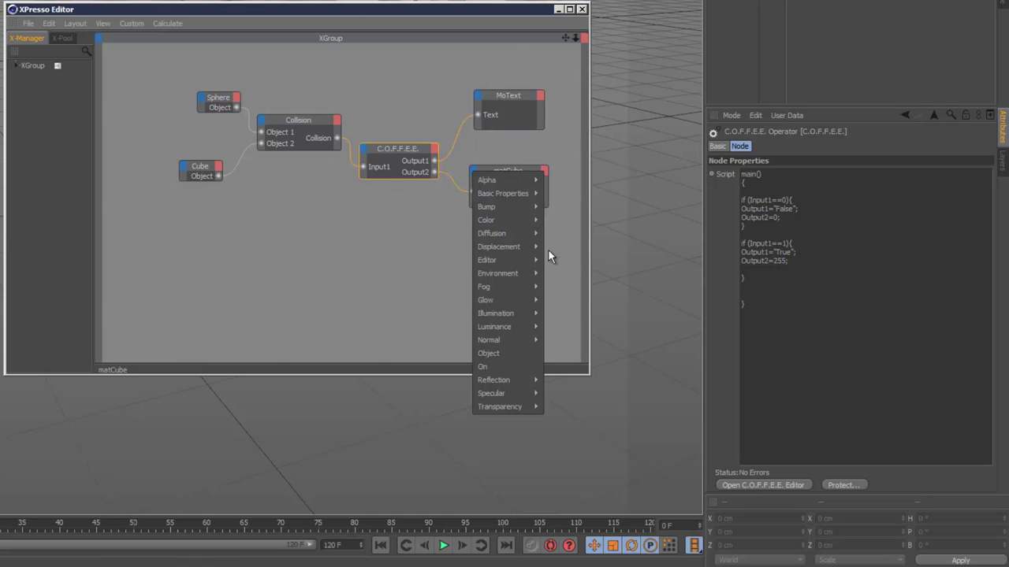
mouse_move(532, 396)
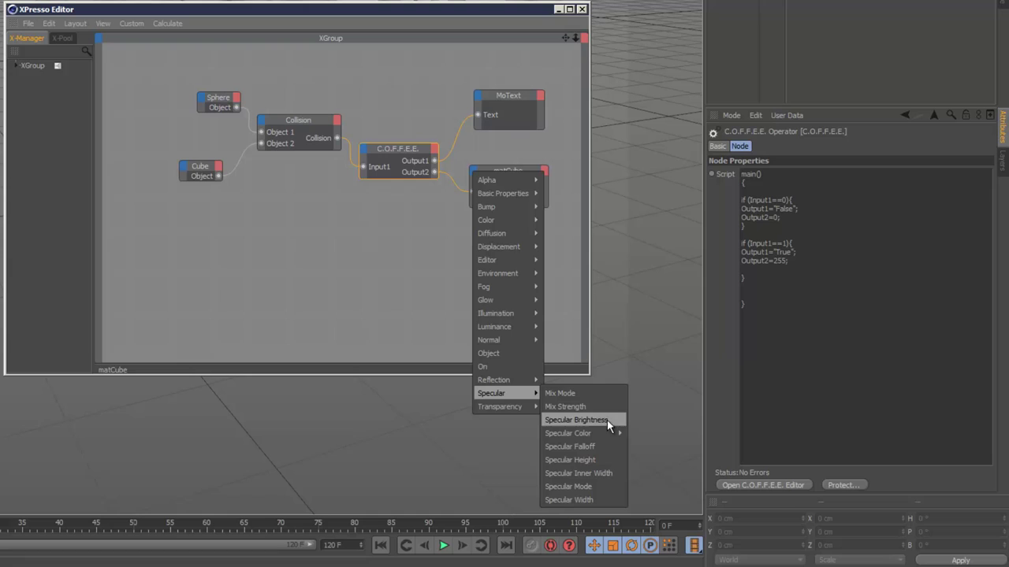
mouse_move(523, 248)
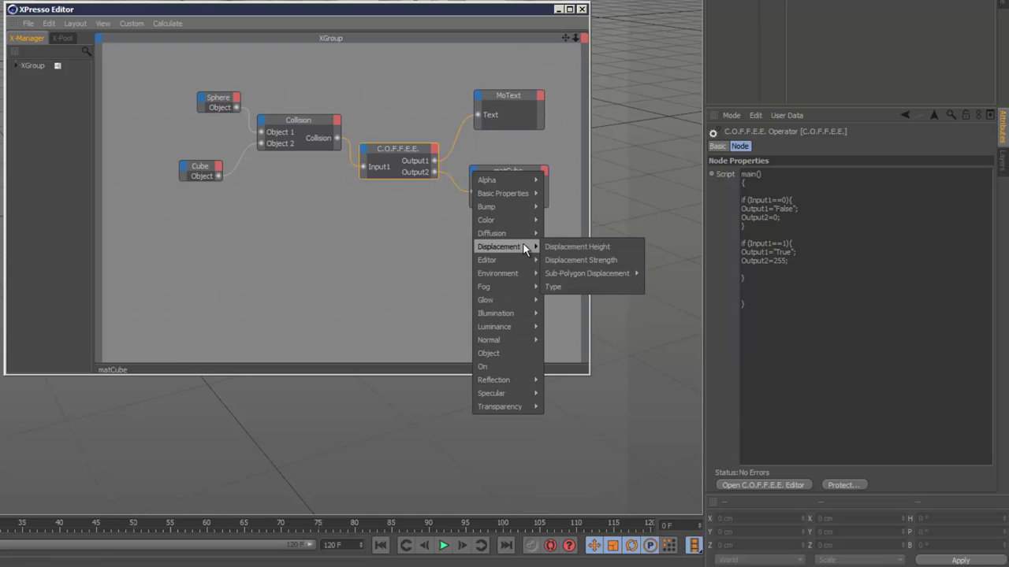
mouse_move(527, 220)
mouse_move(566, 233)
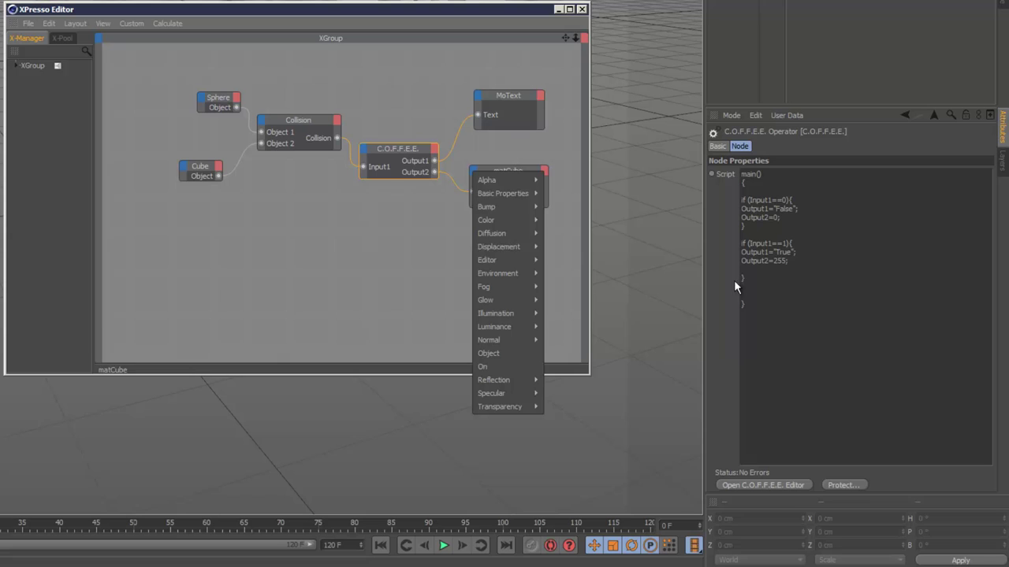
mouse_move(524, 331)
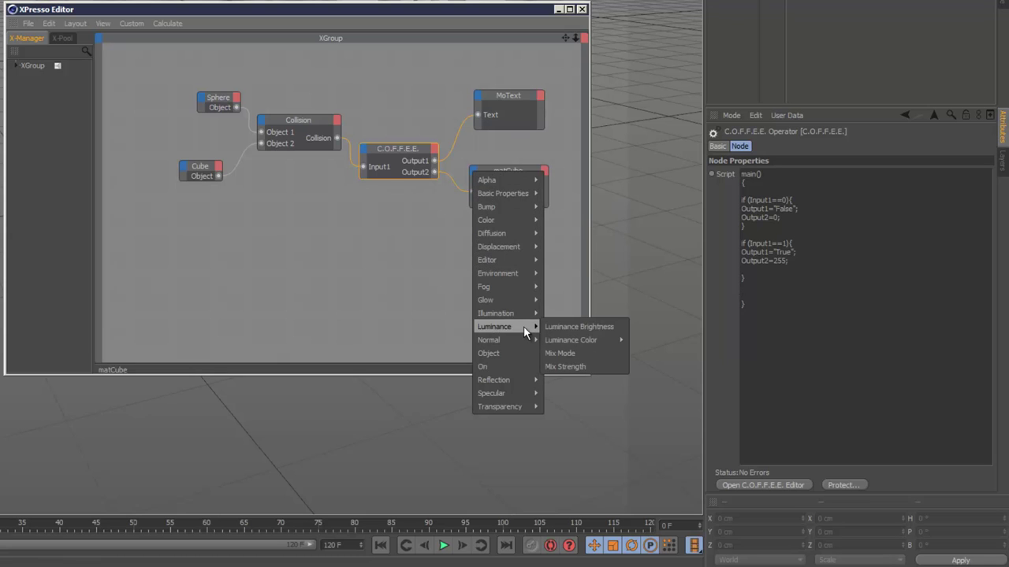
click(654, 246)
click(835, 355)
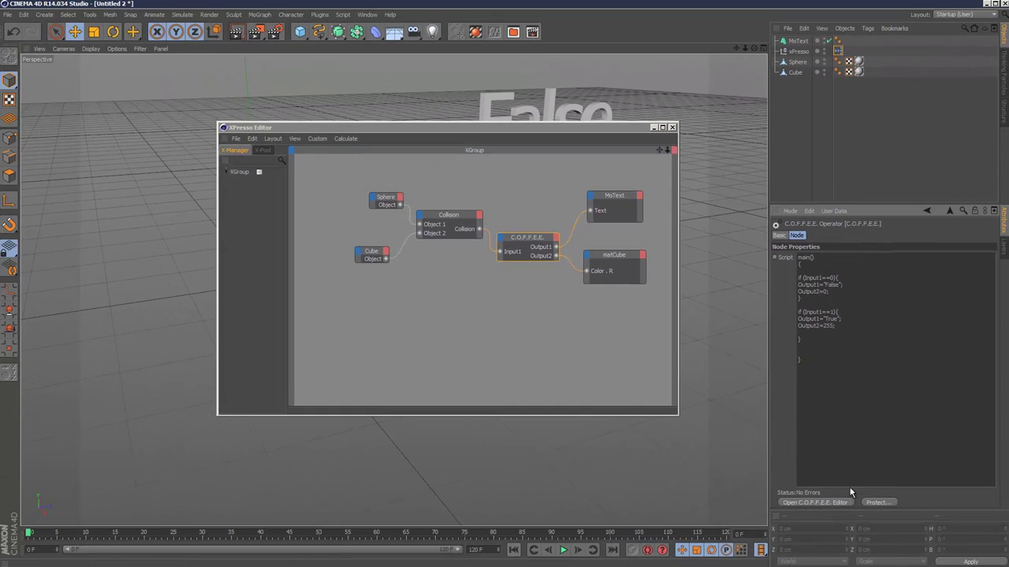
- Close the XPresso Editor and move the Sphere along the Z axis to test the text and cube color reaction
click(672, 127)
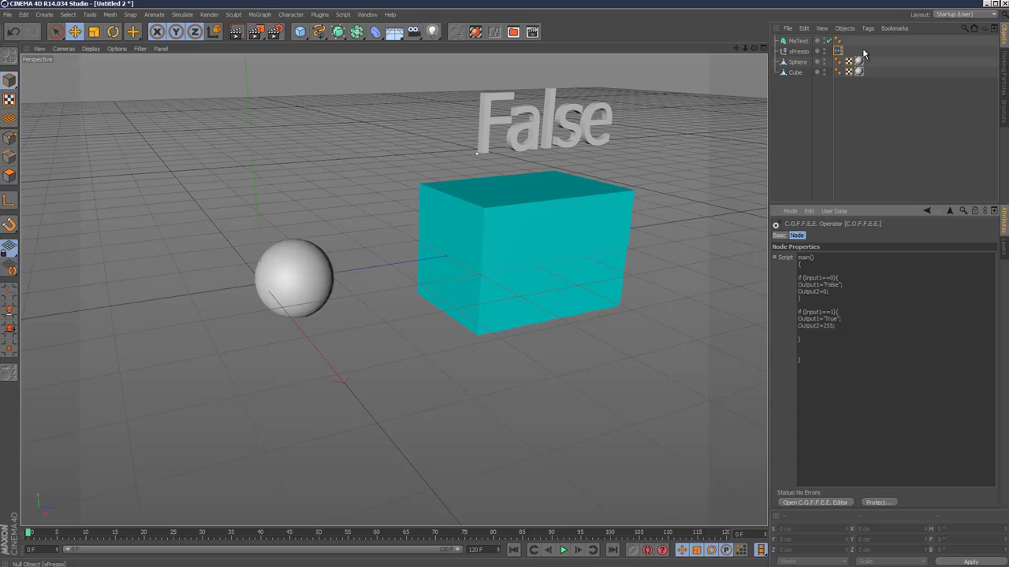
click(796, 72)
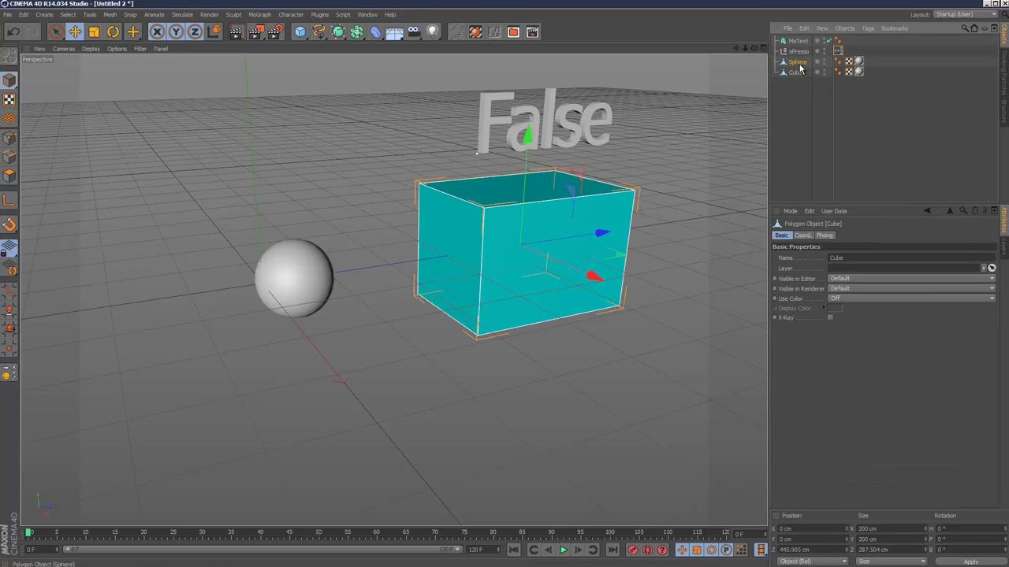
click(798, 62)
drag(389, 263, 423, 376)
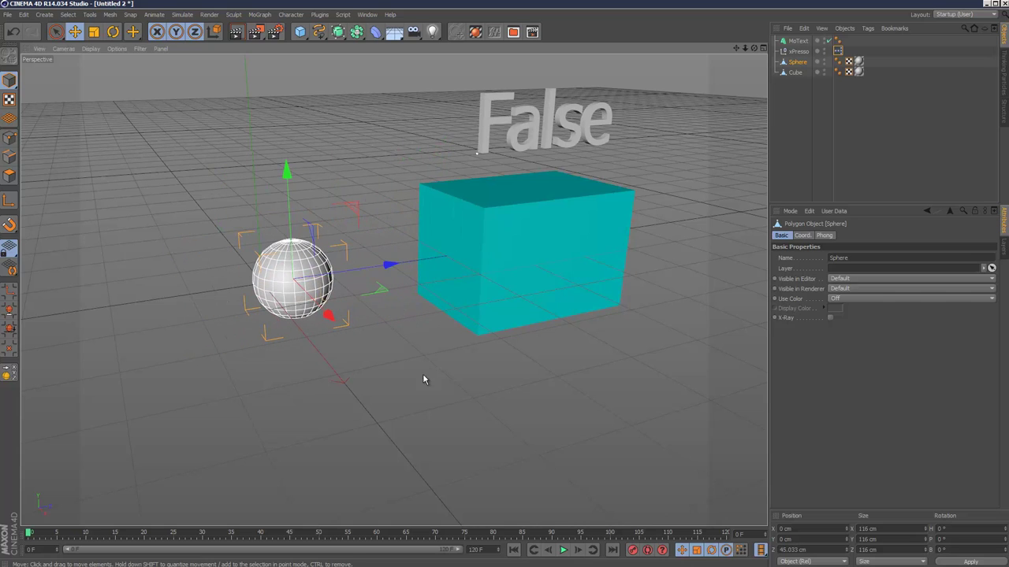